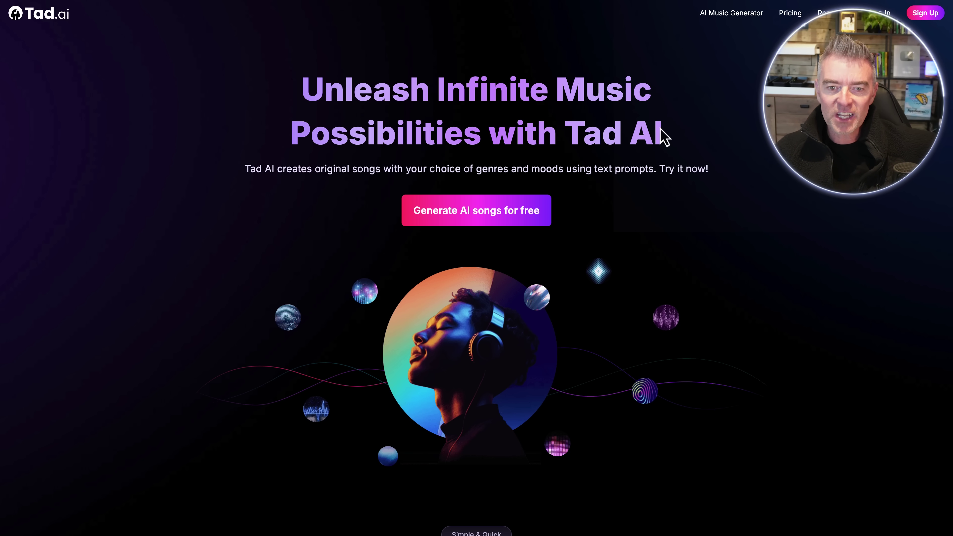
Open the AI song generator and sign up to Tad with the personal Google account.
left_click(495, 216)
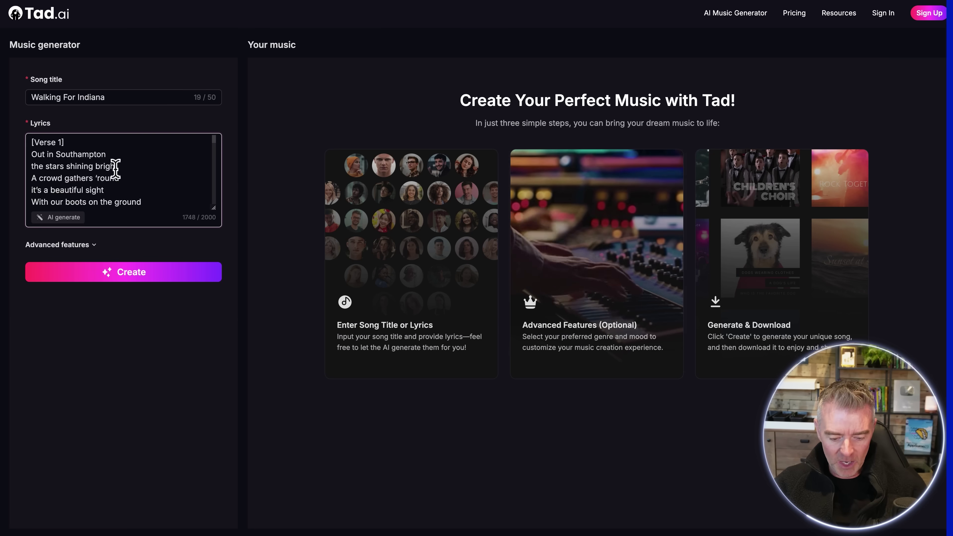
key("ctrl+a")
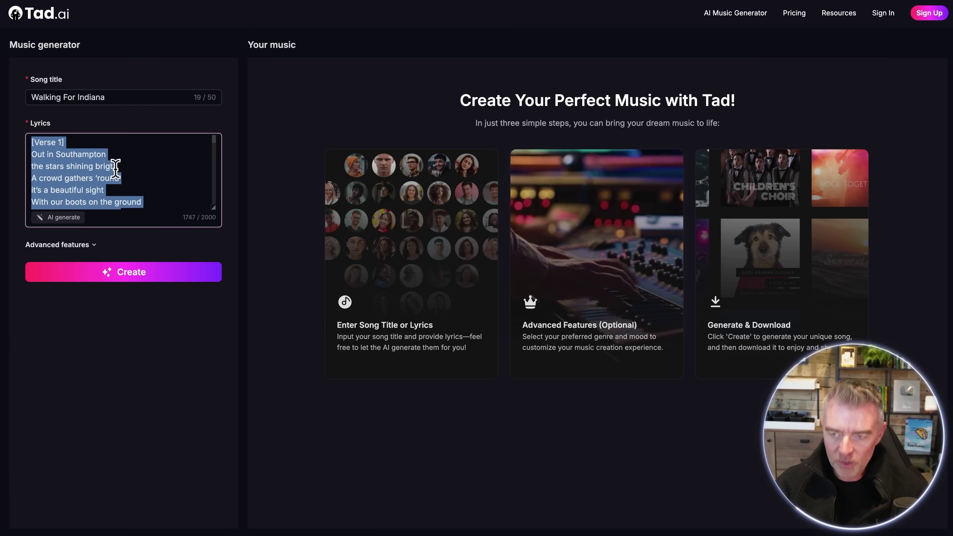
left_click(912, 19)
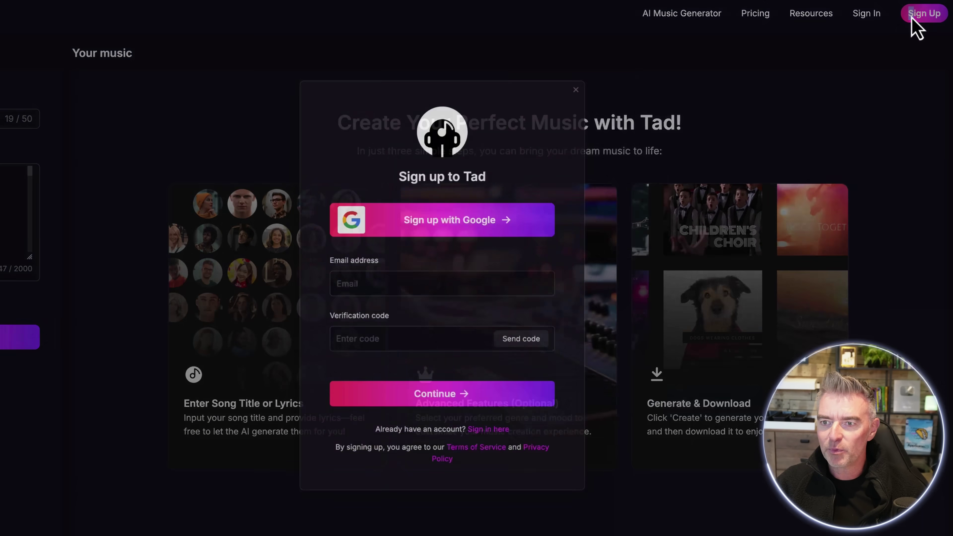
left_click(473, 225)
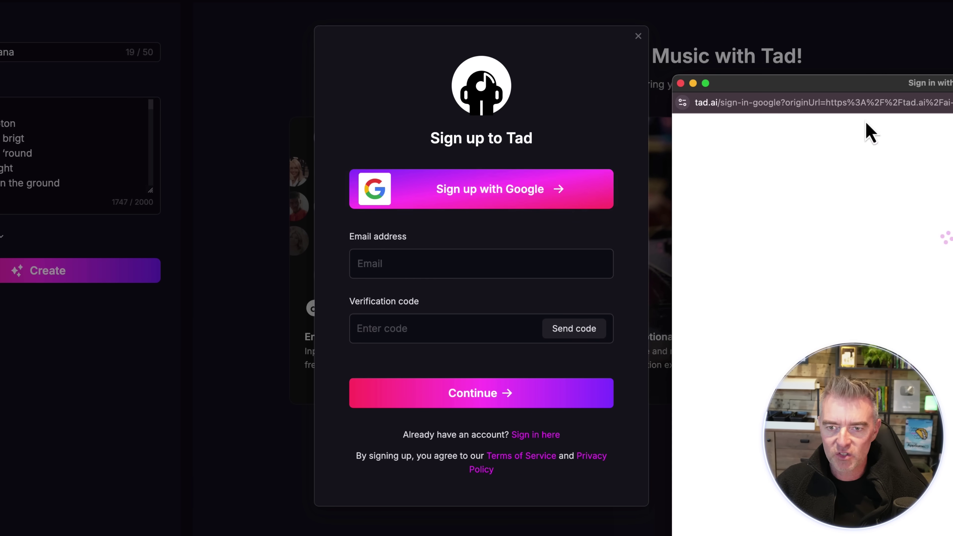
double_click(841, 80)
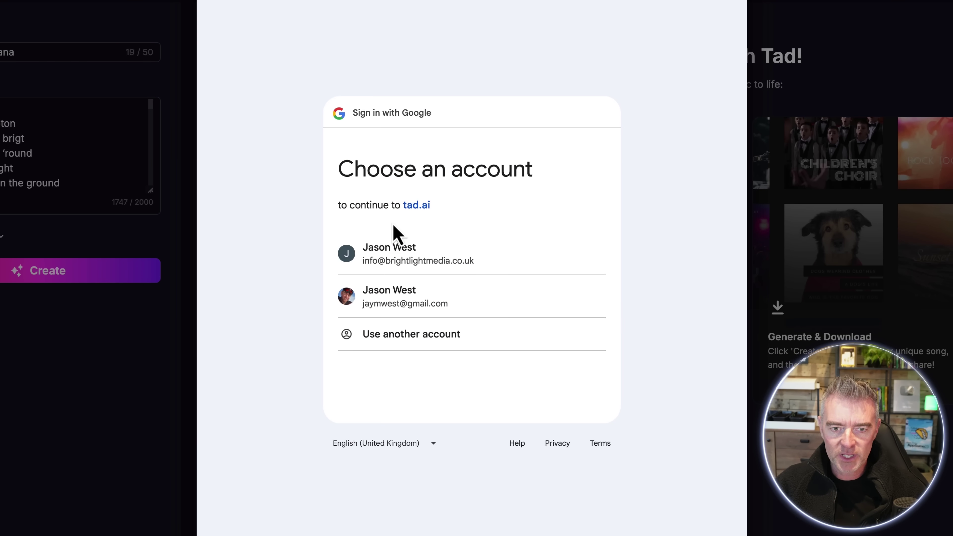
left_click(391, 303)
left_click(546, 398)
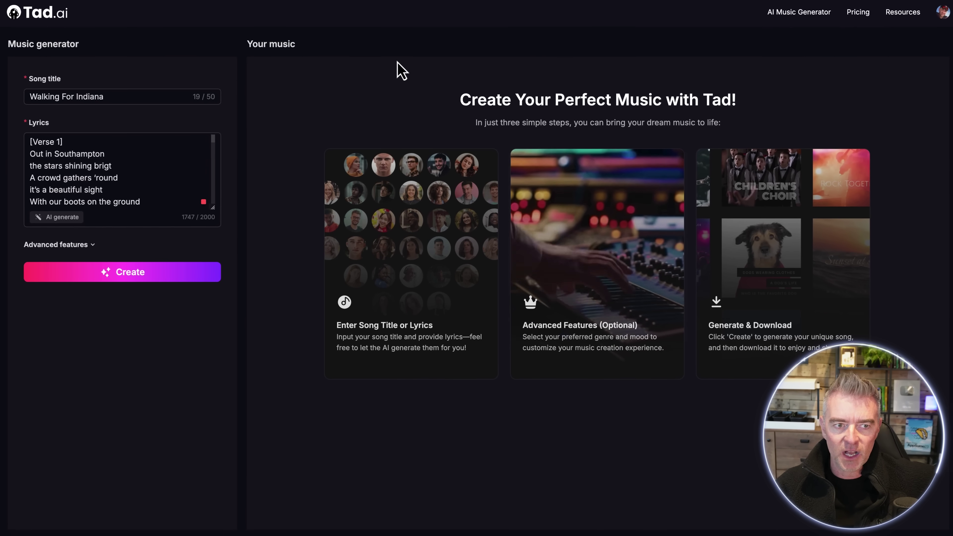
Clear the existing song title and lyrics from the music generator form.
left_click(148, 97)
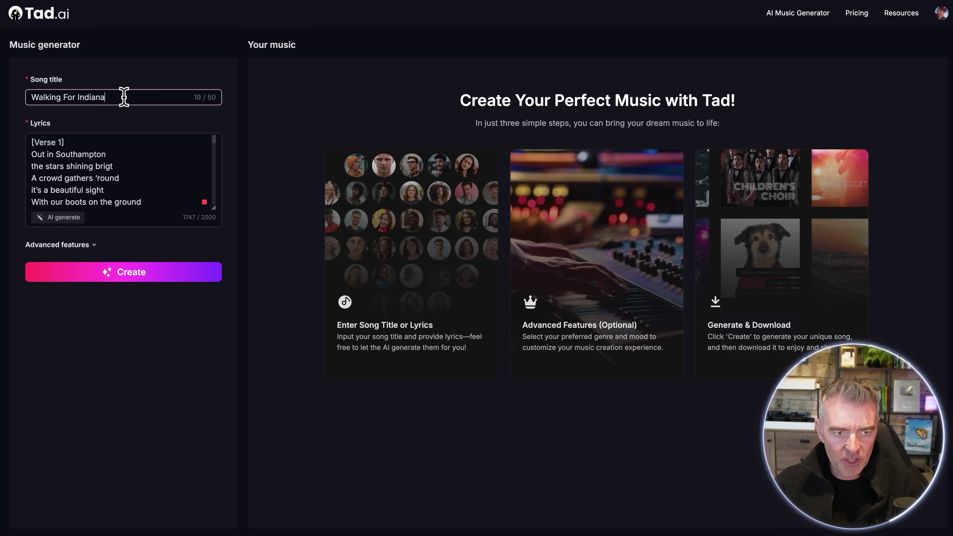
key("ctrl+a")
key("BackSpace")
left_click(76, 181)
key("ctrl+a")
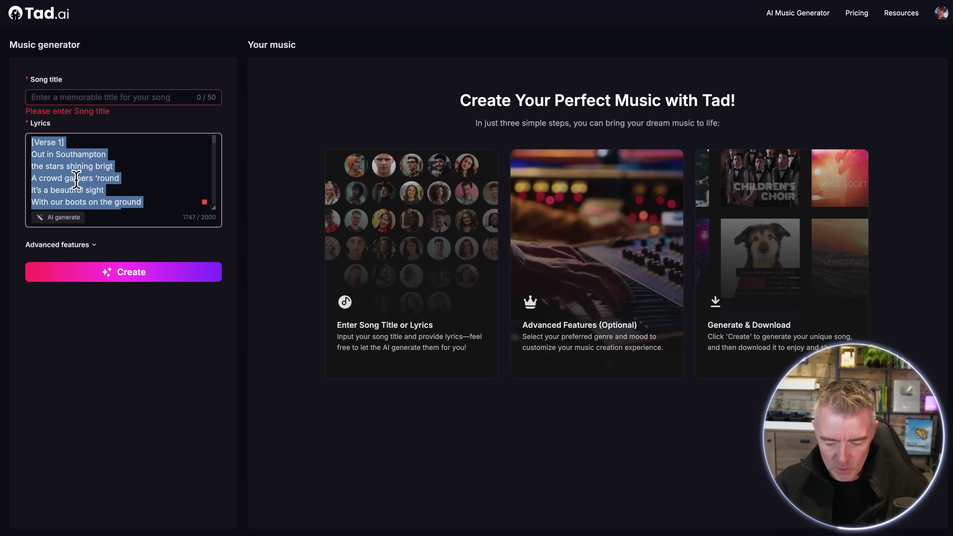
key("BackSpace")
left_click(286, 146)
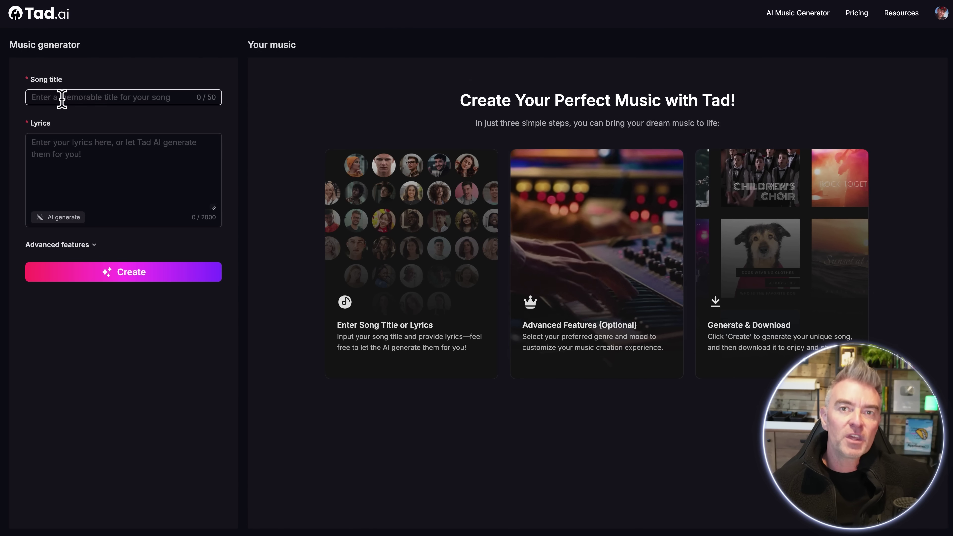
Enter "Terrys taxis in London" as the song title.
left_click(98, 135)
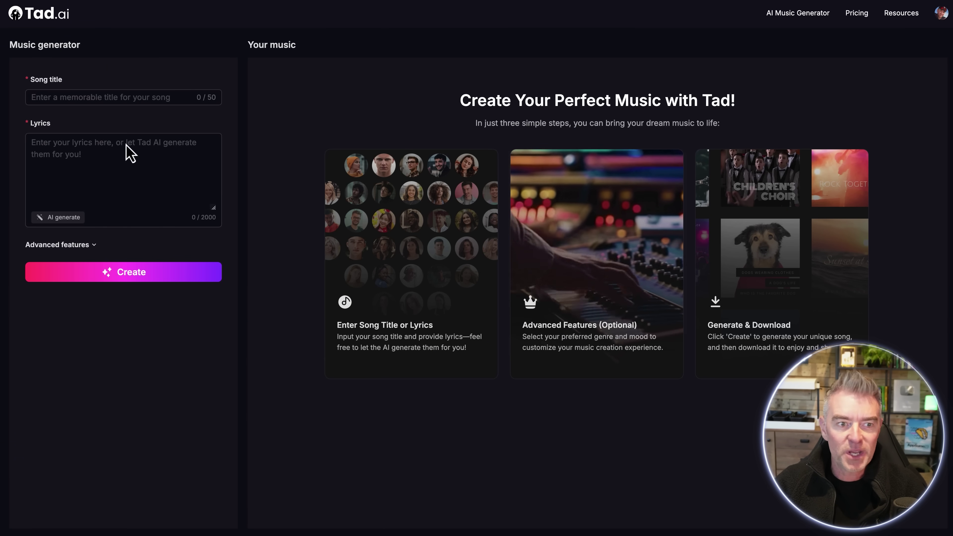
left_click(77, 98)
type("Terrys taxis in London")
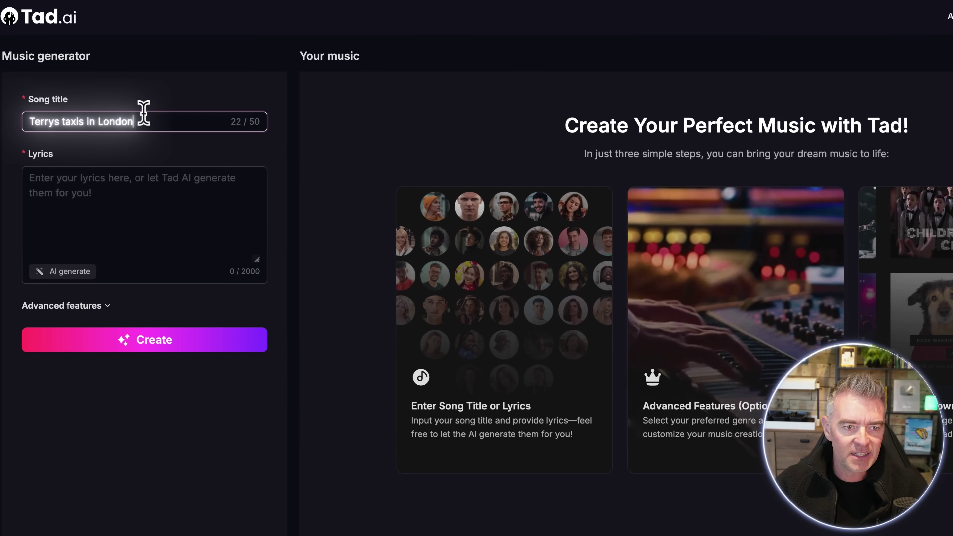
Generate the lyrics with AI, asking for a short jingle for a London-based taxi company called Terry's Taxis.
left_click(131, 224)
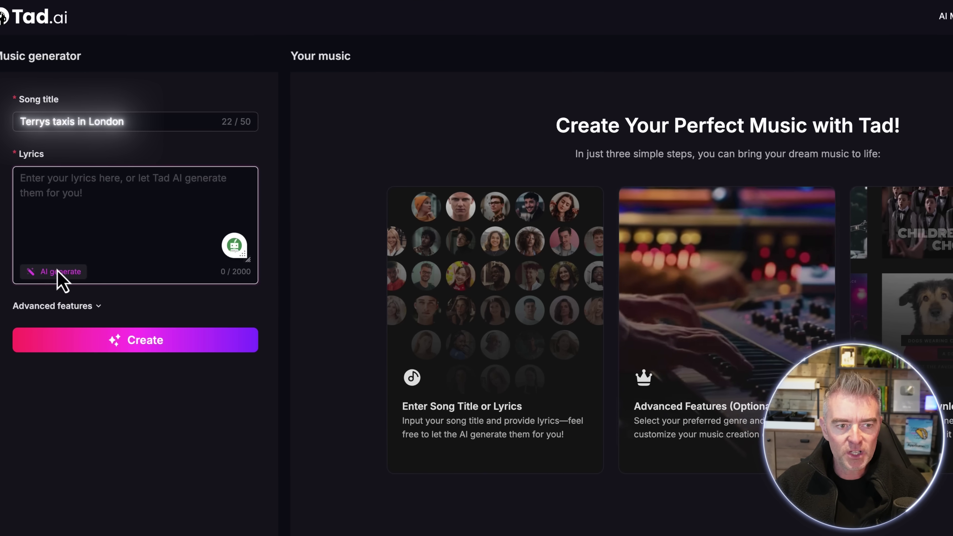
left_click(66, 277)
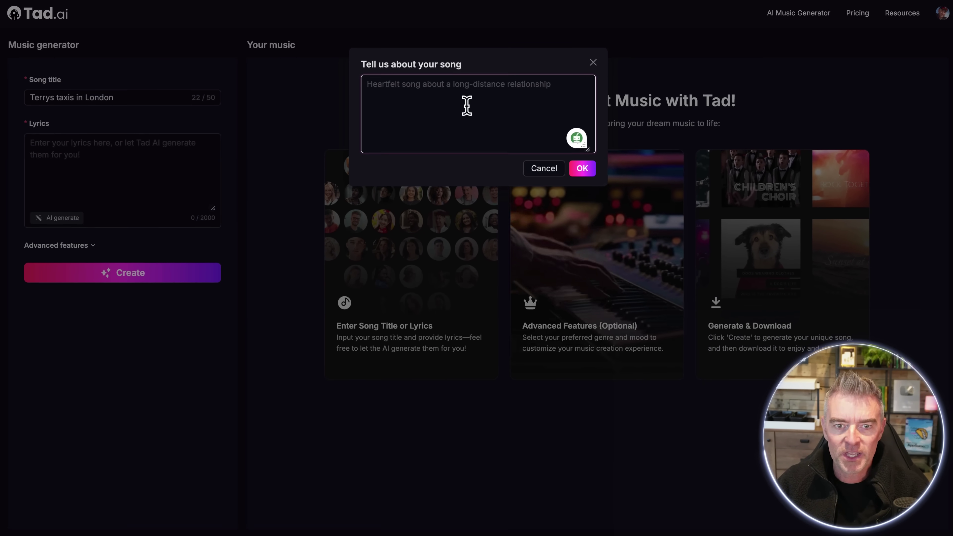
type("Can you write a short")
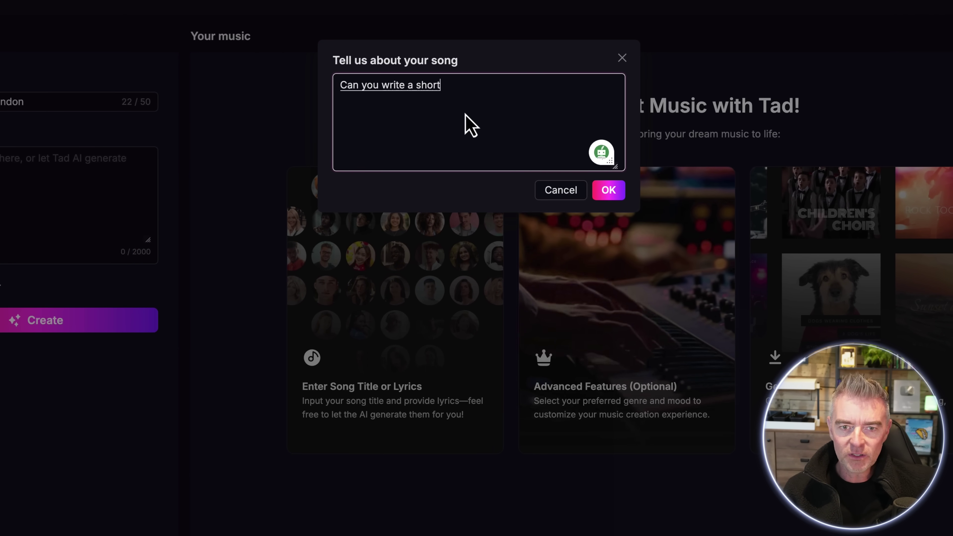
type(" jingle for my taxi company based in London called Terry's tax")
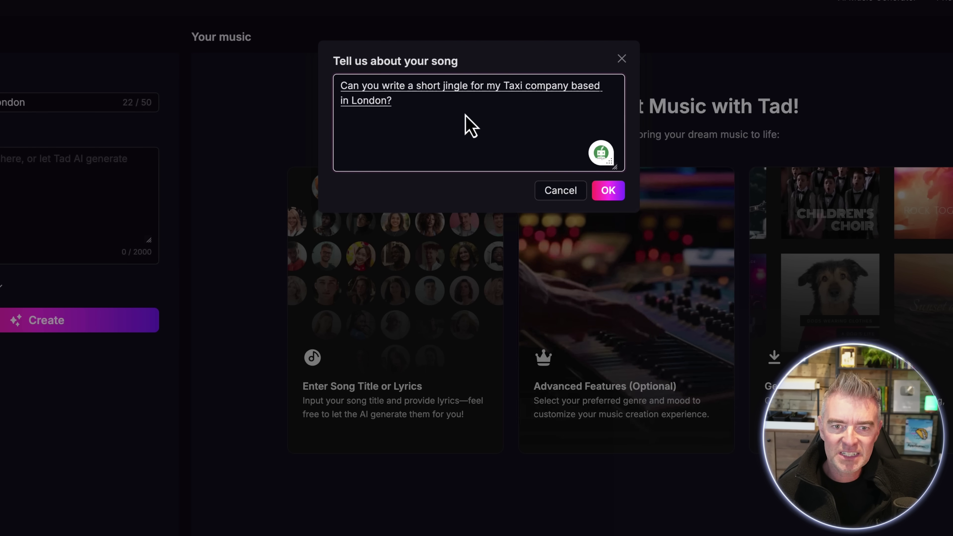
left_click(602, 191)
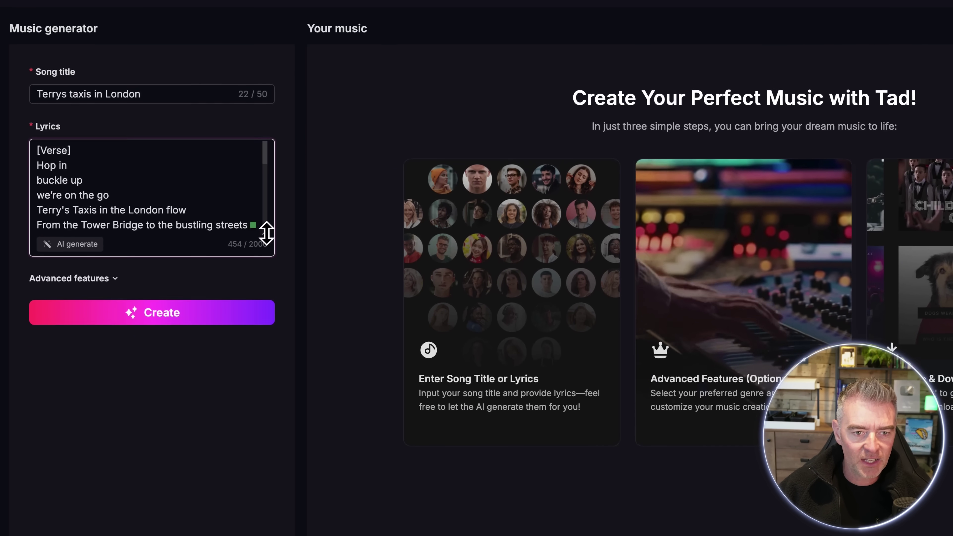
Enlarge the lyrics box and read through the generated verse, chorus and bridge.
left_click_drag(266, 233, 264, 401)
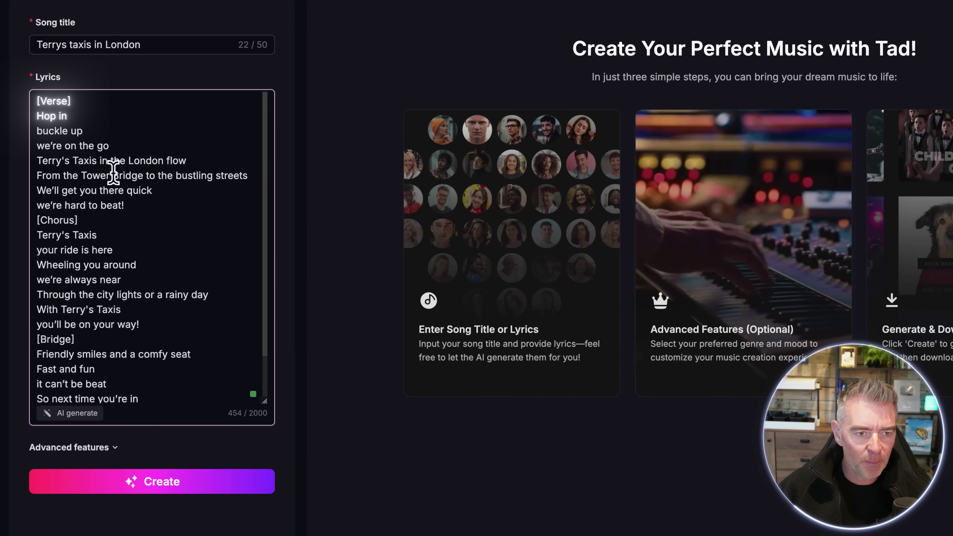
scroll(175, 241, "down", 1)
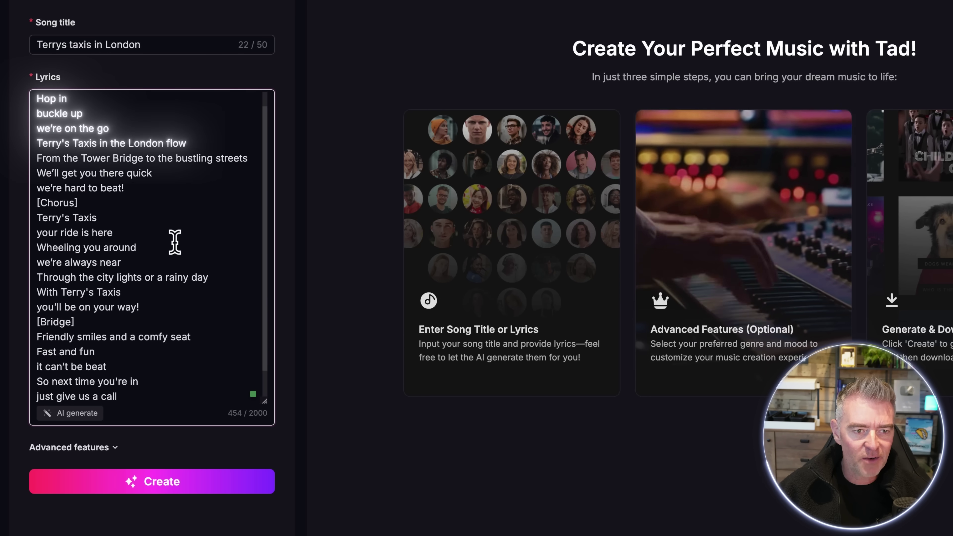
scroll(175, 242, "down", 1)
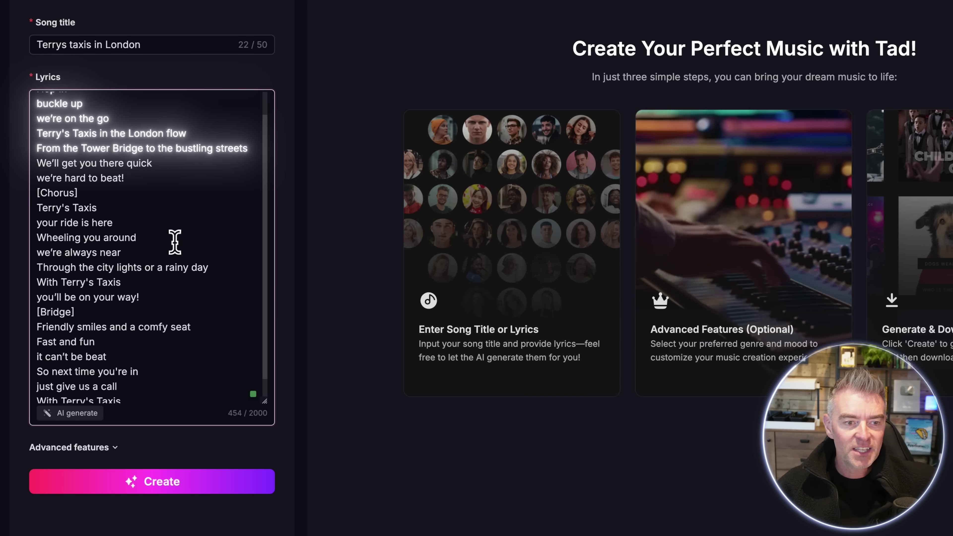
scroll(175, 242, "down", 1)
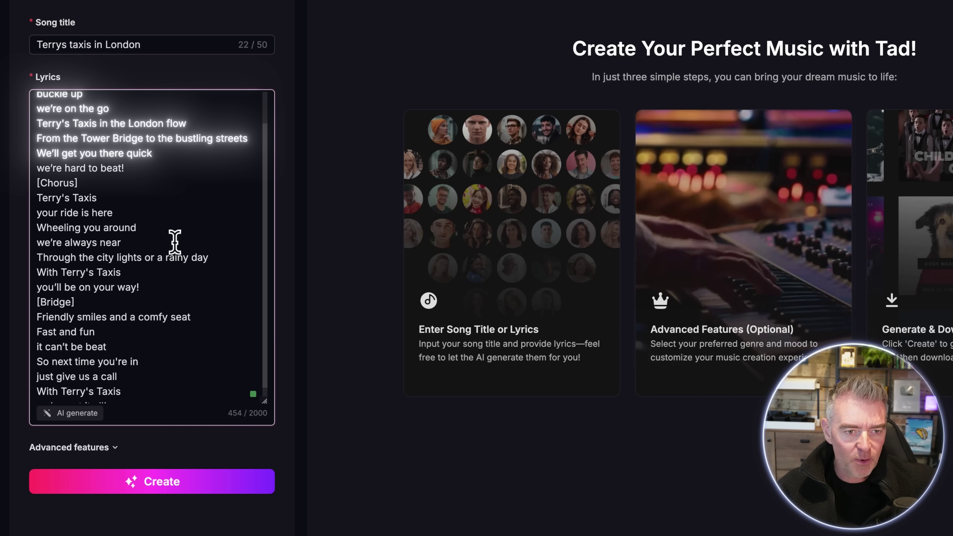
scroll(175, 242, "down", 1)
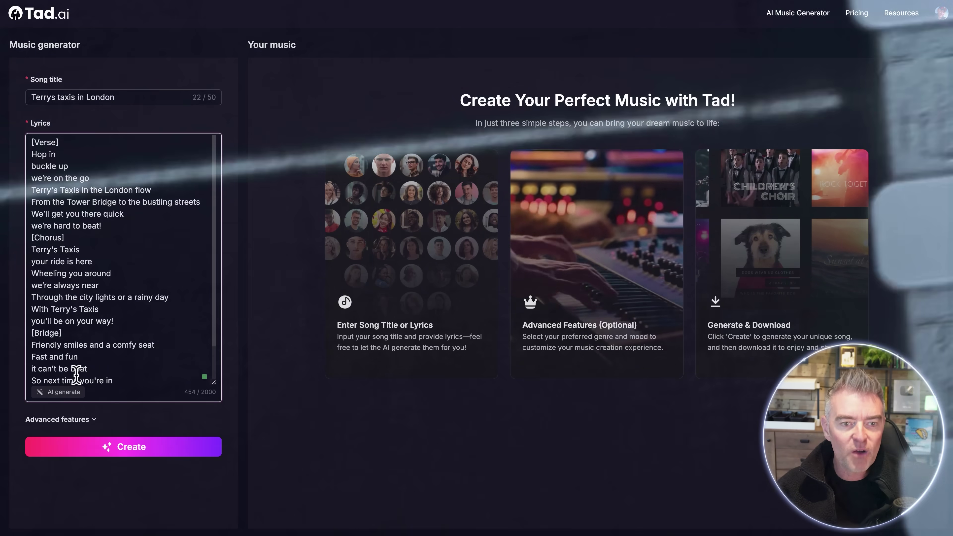
scroll(73, 369, "down", 3)
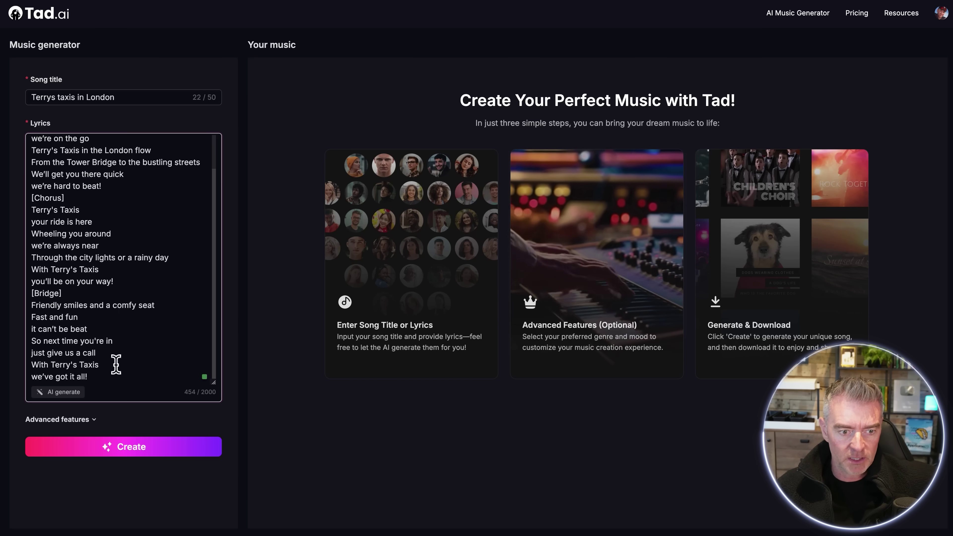
Set the advanced features to the Rock genre and Upbeat mood, and create the song.
left_click(93, 420)
scroll(146, 241, "down", 2)
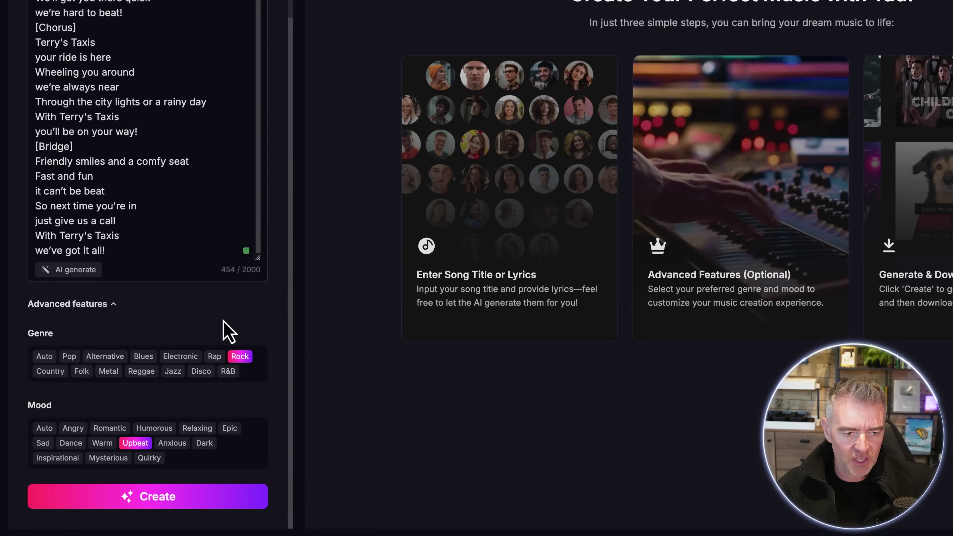
left_click(161, 505)
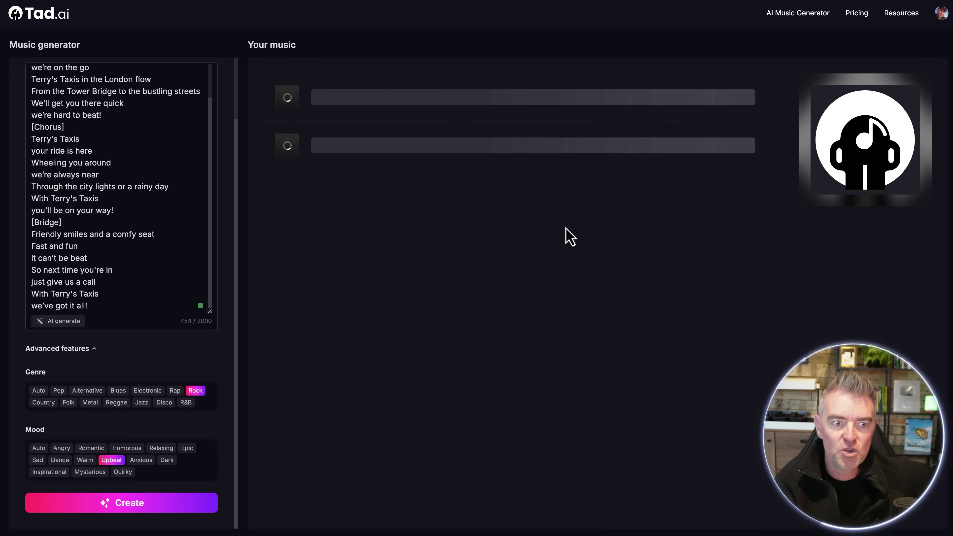
scroll(124, 139, "up", 2)
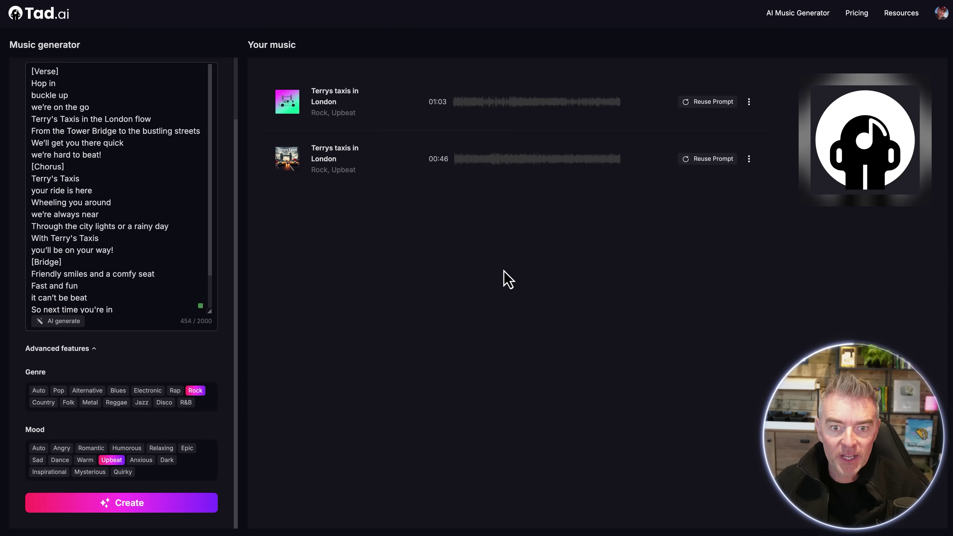
Play both generated versions of the taxi jingle in turn while following the lyrics.
mouse_move(309, 106)
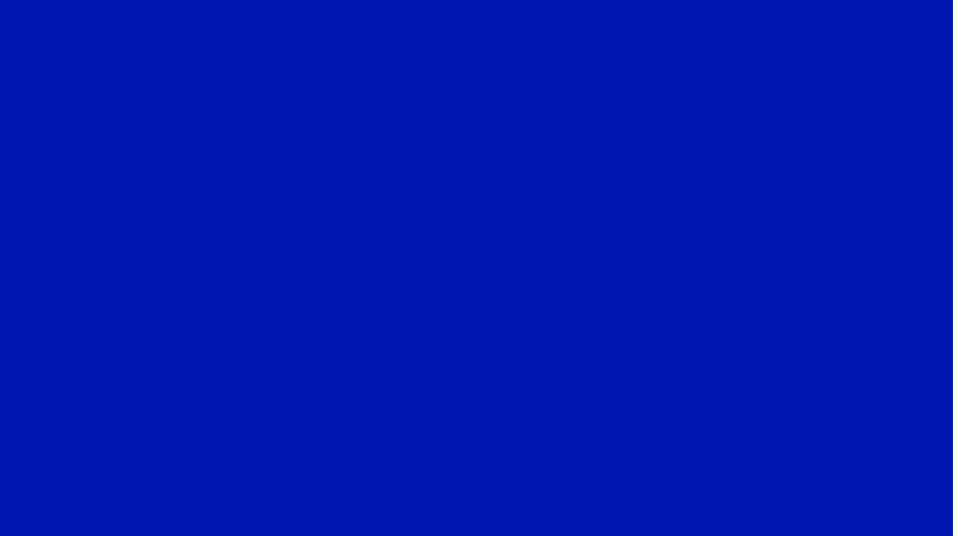
left_click(288, 101)
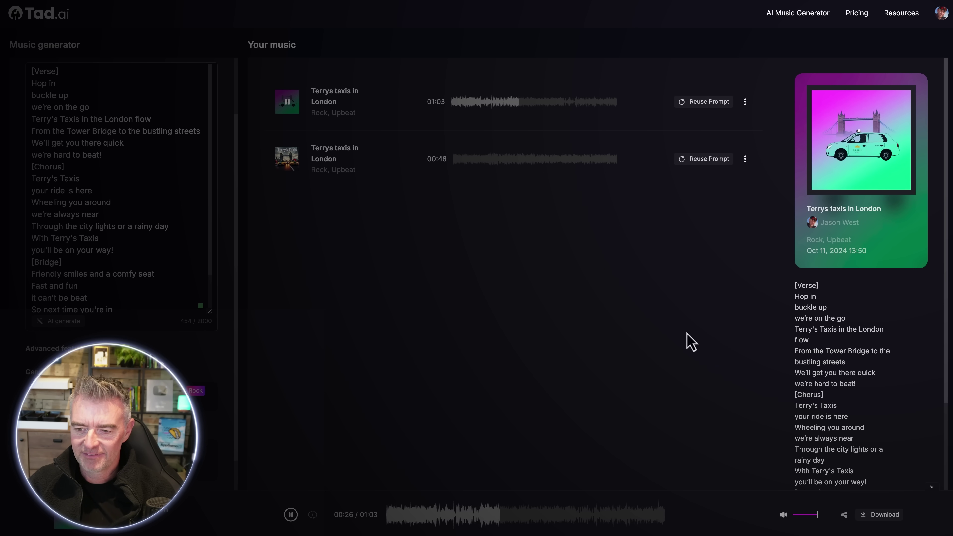
scroll(838, 413, "down", 5)
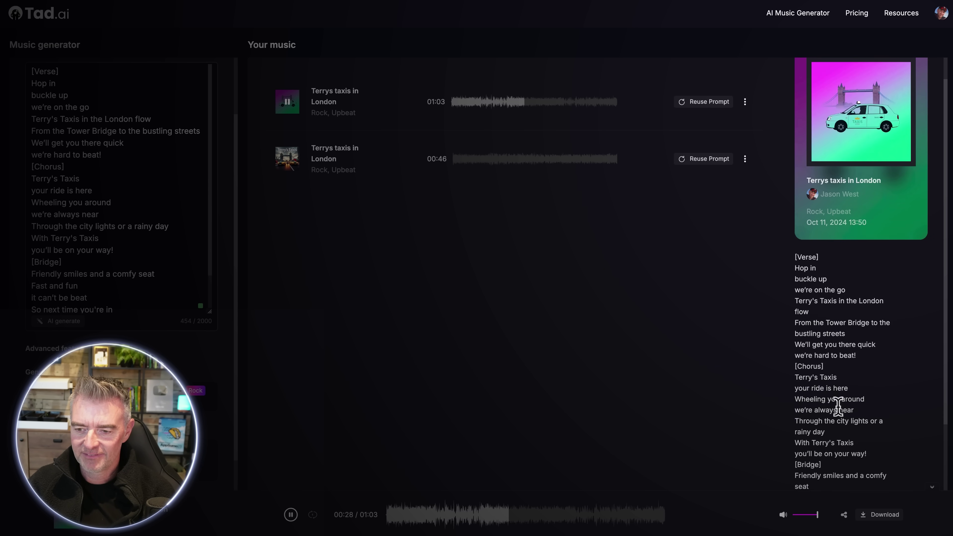
scroll(838, 407, "down", 1)
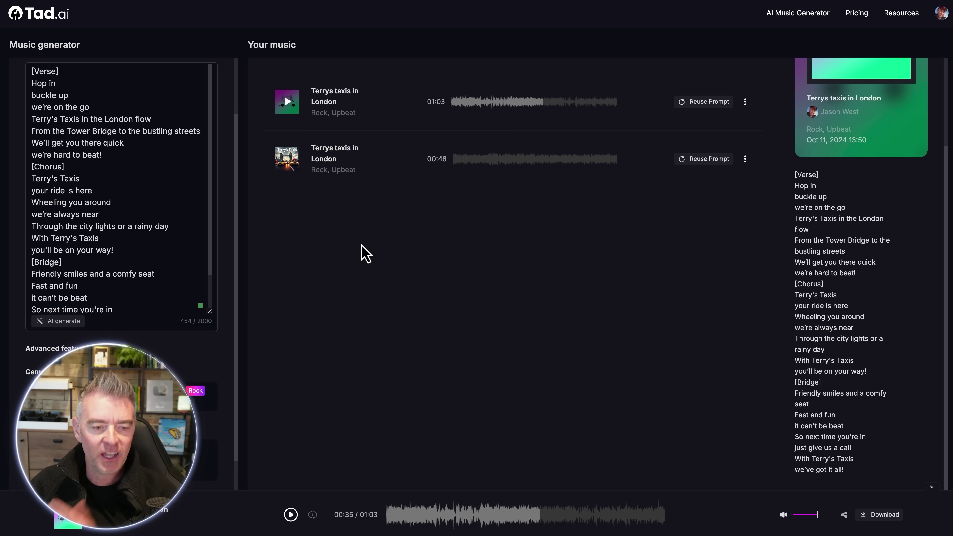
left_click(288, 168)
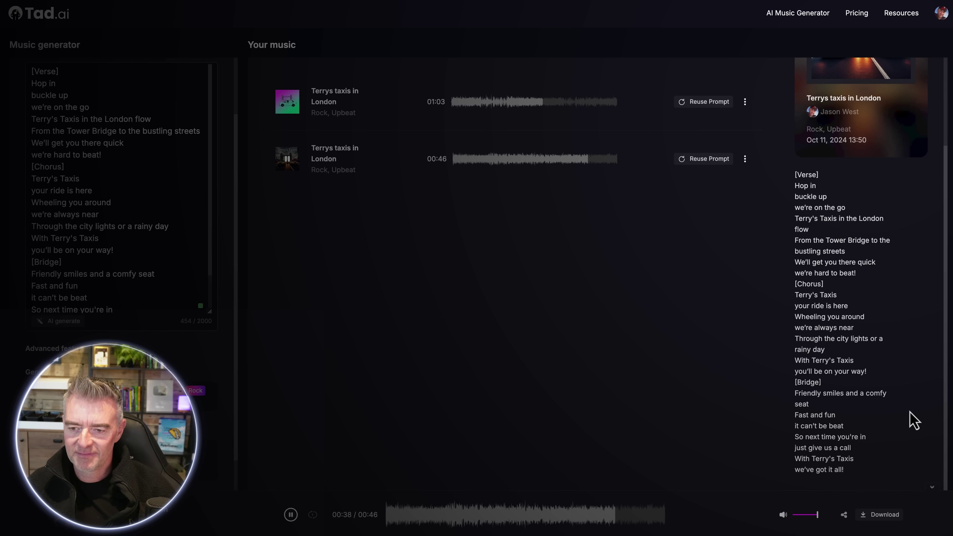
scroll(914, 421, "down", 1)
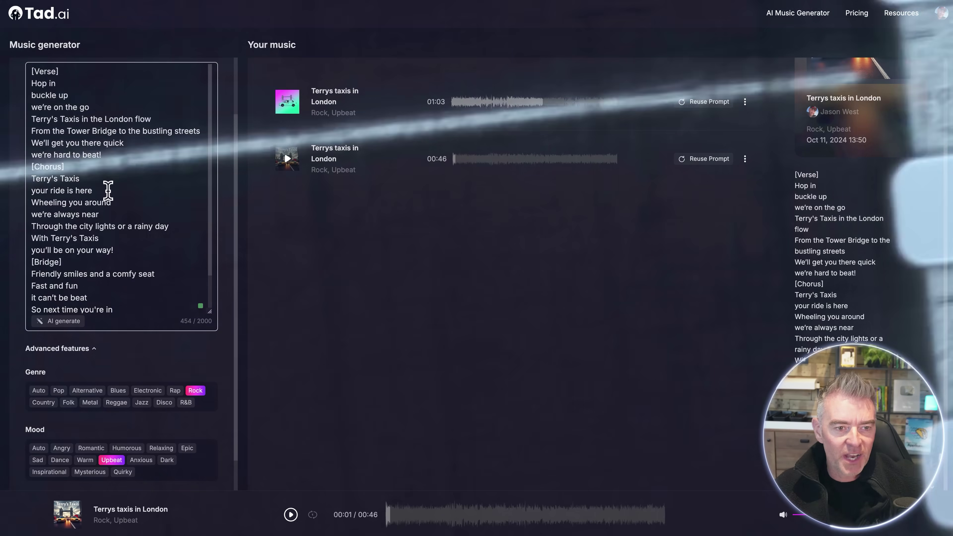
Review the structure of the jingle's lyrics in the generator form, from the verse to the end of the bridge.
scroll(104, 187, "up", 3)
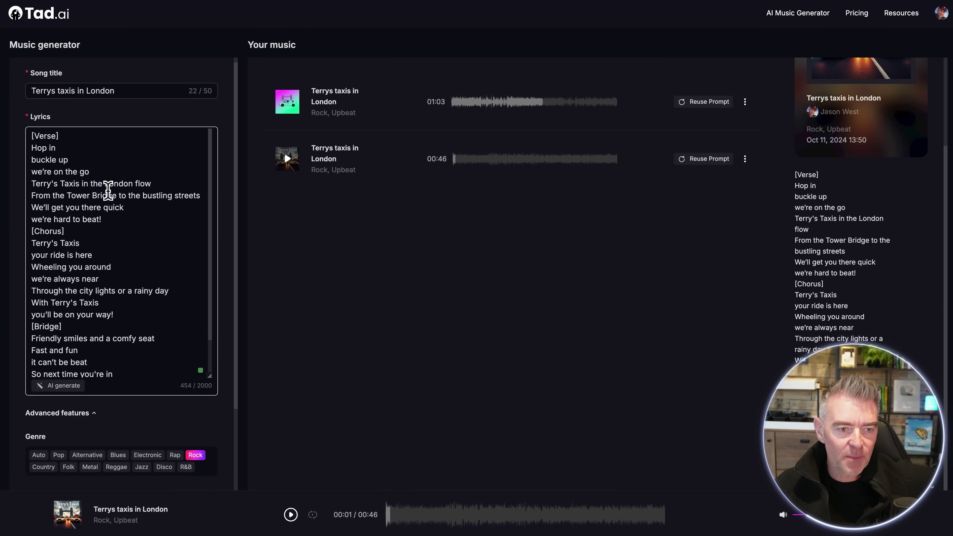
scroll(76, 202, "up", 1)
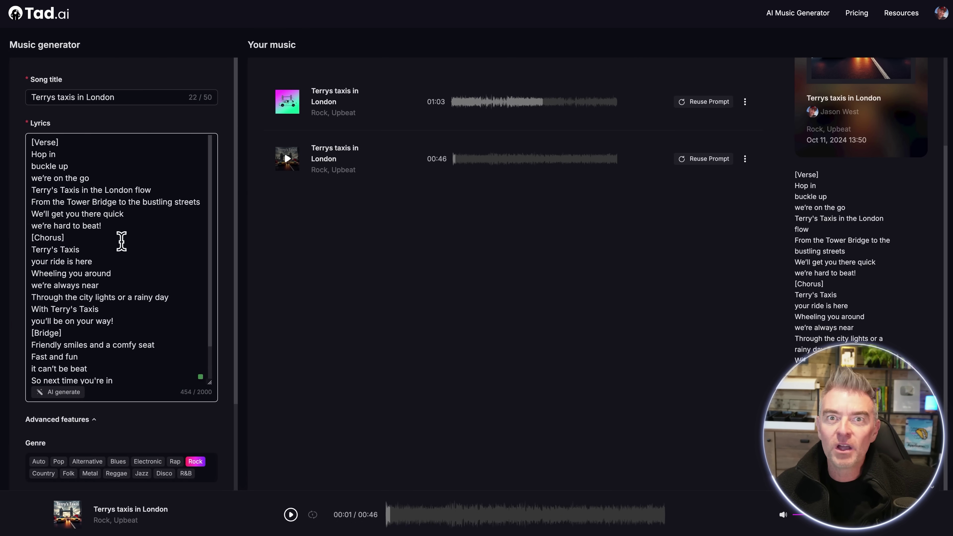
scroll(65, 306, "down", 2)
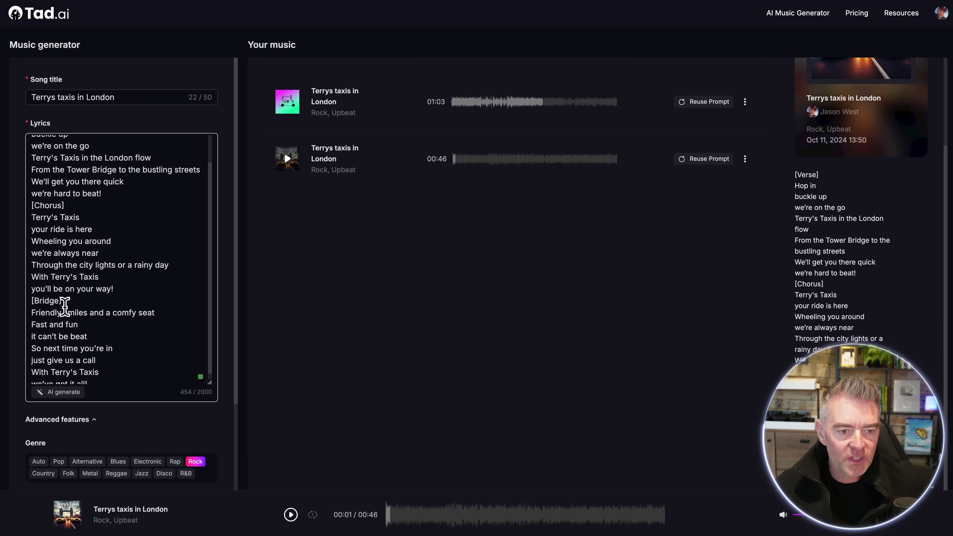
scroll(65, 306, "down", 1)
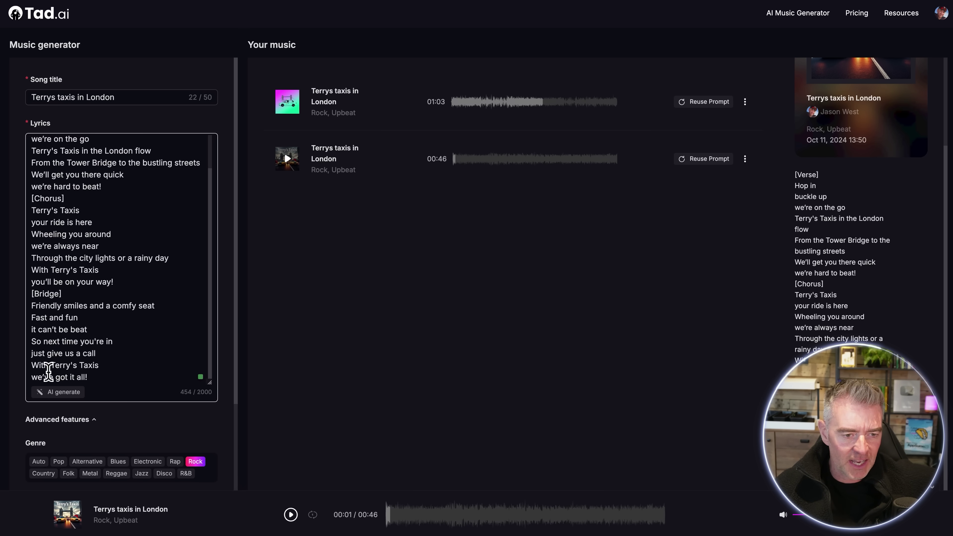
Change the genre to Country, keep the Upbeat mood, and create new versions of the taxi jingle.
scroll(109, 323, "down", 1)
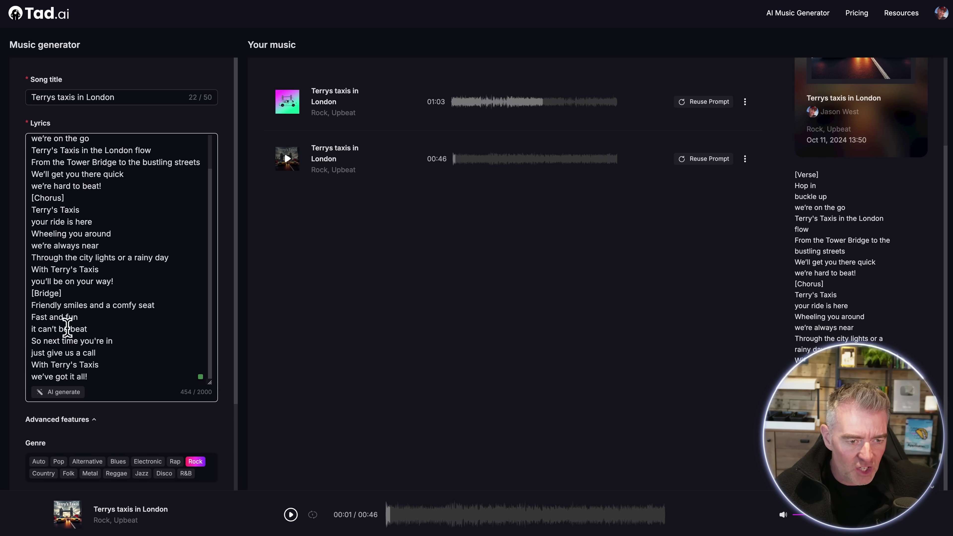
scroll(67, 327, "up", 2)
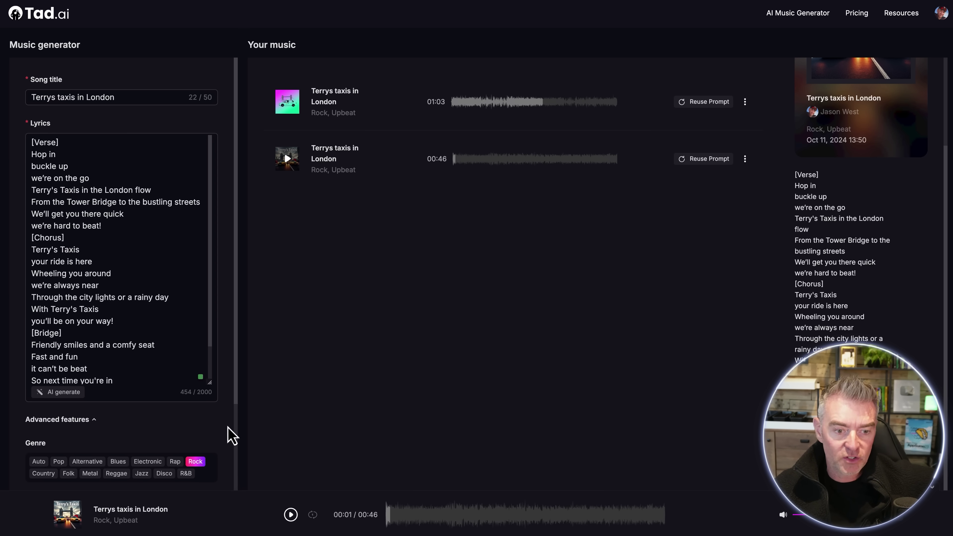
scroll(159, 372, "down", 2)
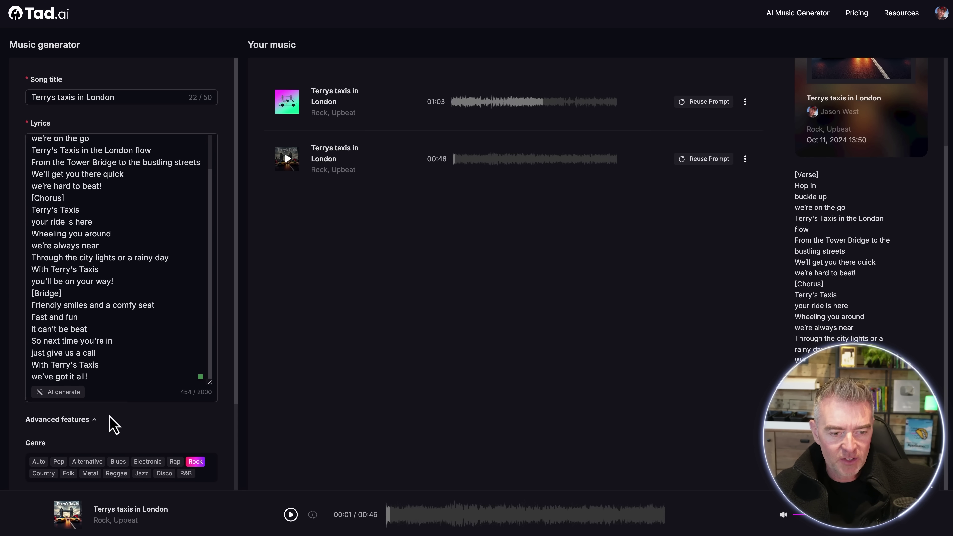
scroll(111, 421, "down", 5)
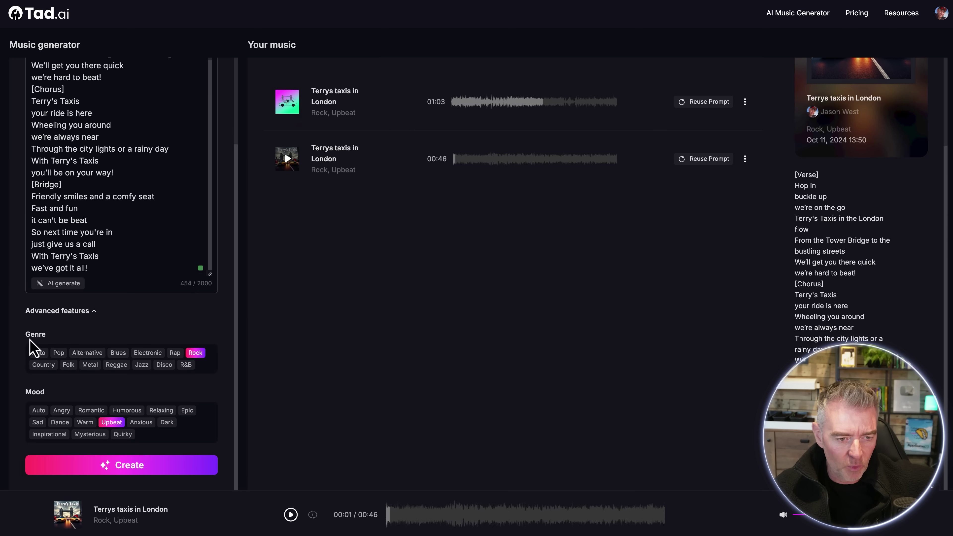
left_click(44, 365)
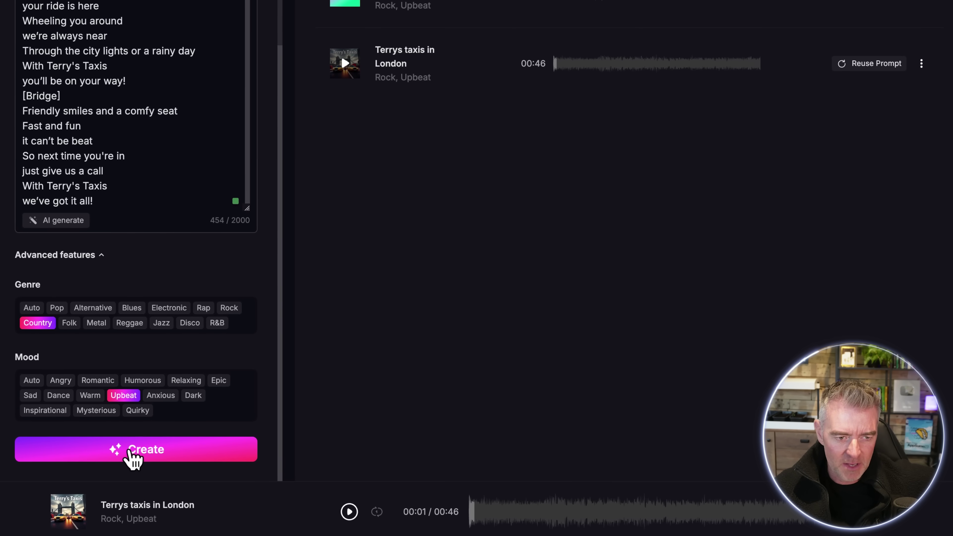
left_click(133, 456)
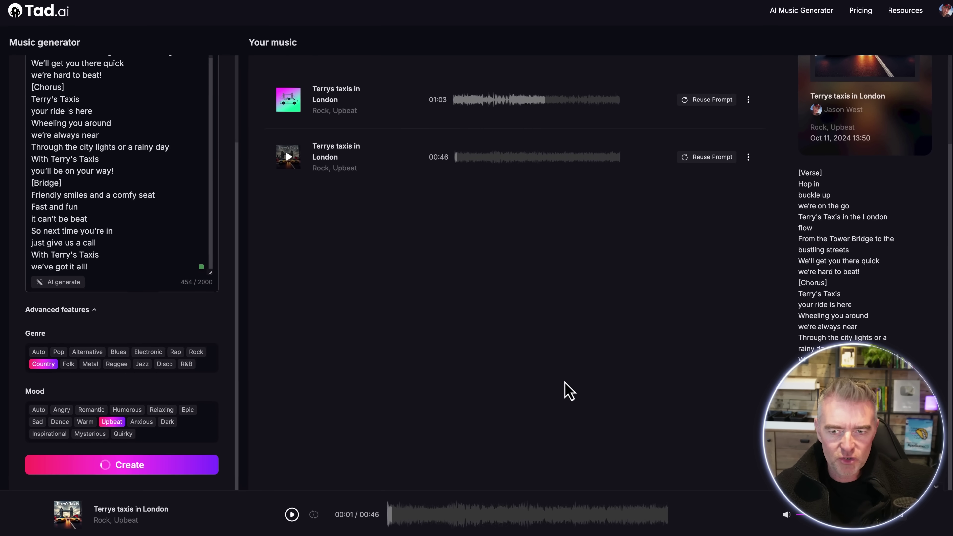
Copy the share link of the 1:03 Rock version of the taxi jingle.
left_click(749, 198)
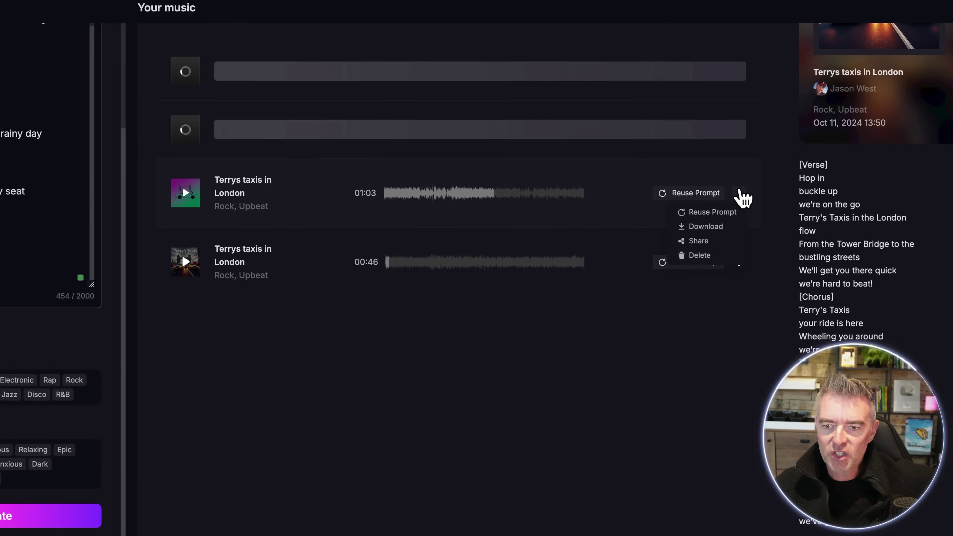
left_click(758, 195)
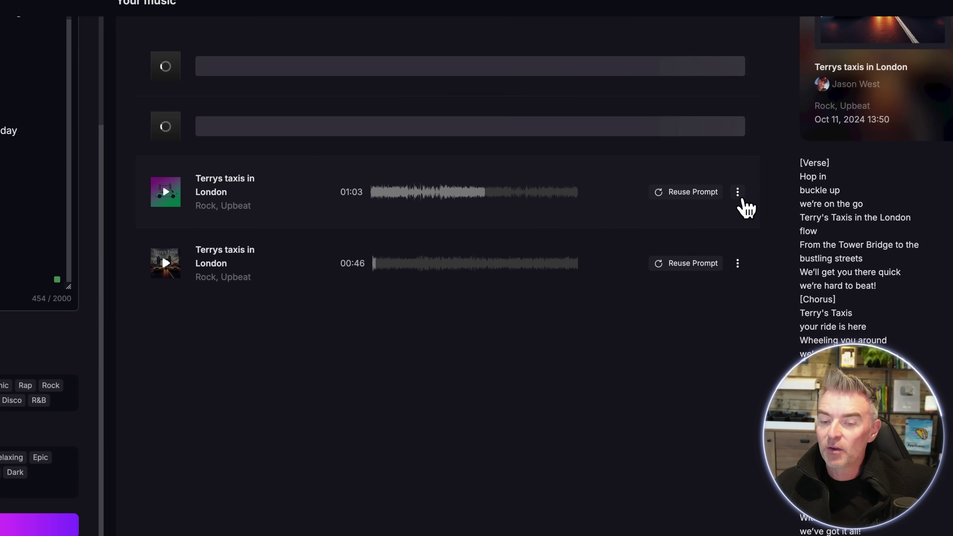
left_click(743, 200)
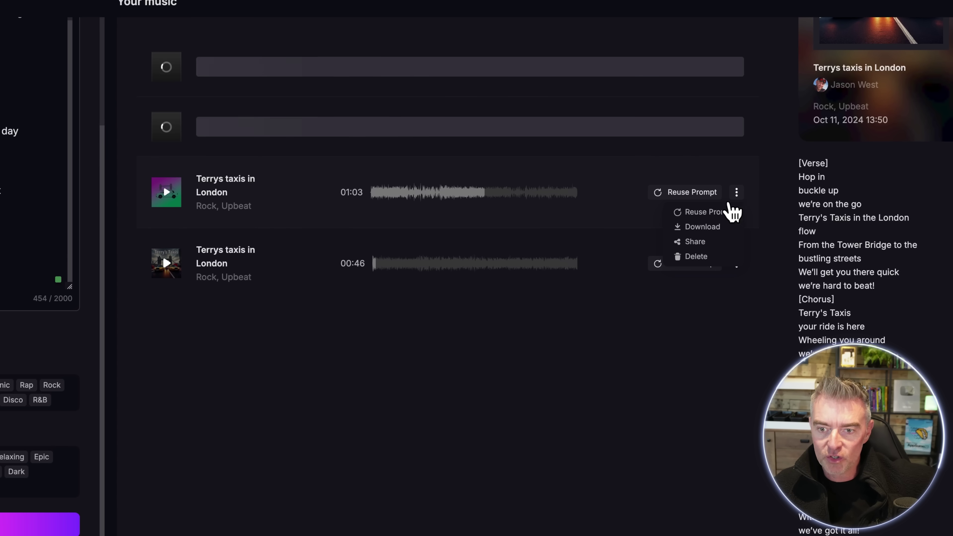
mouse_move(693, 243)
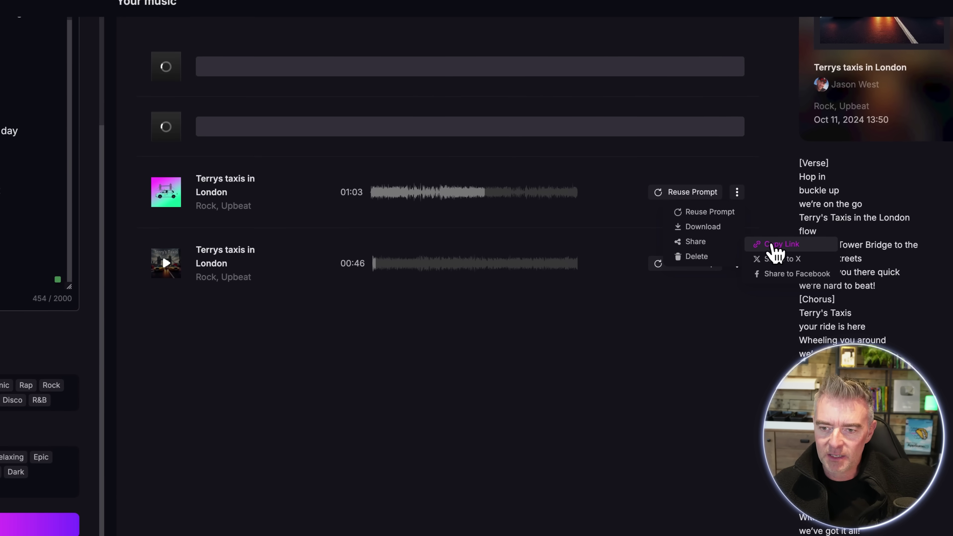
left_click(779, 246)
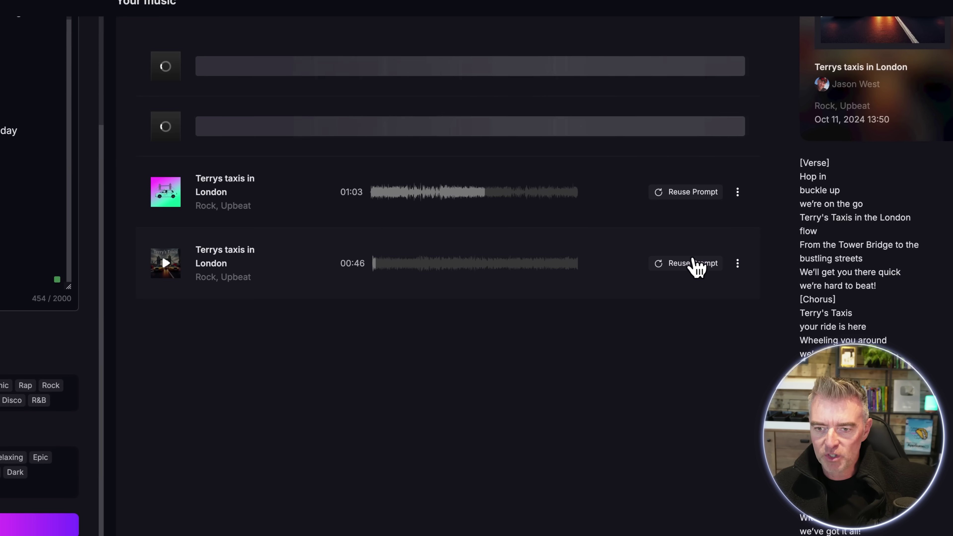
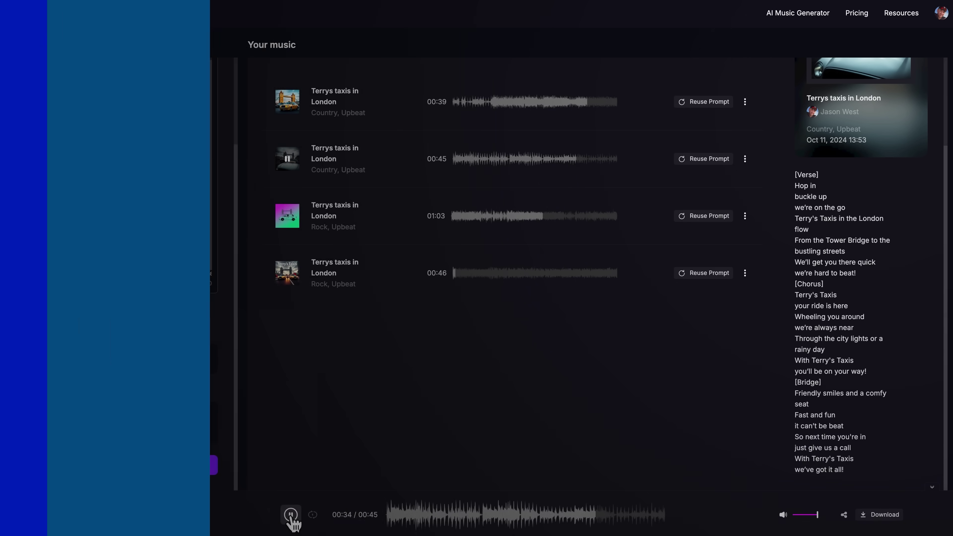
Pause the playing Country version of the jingle and return to the song title in the generator form.
left_click(291, 515)
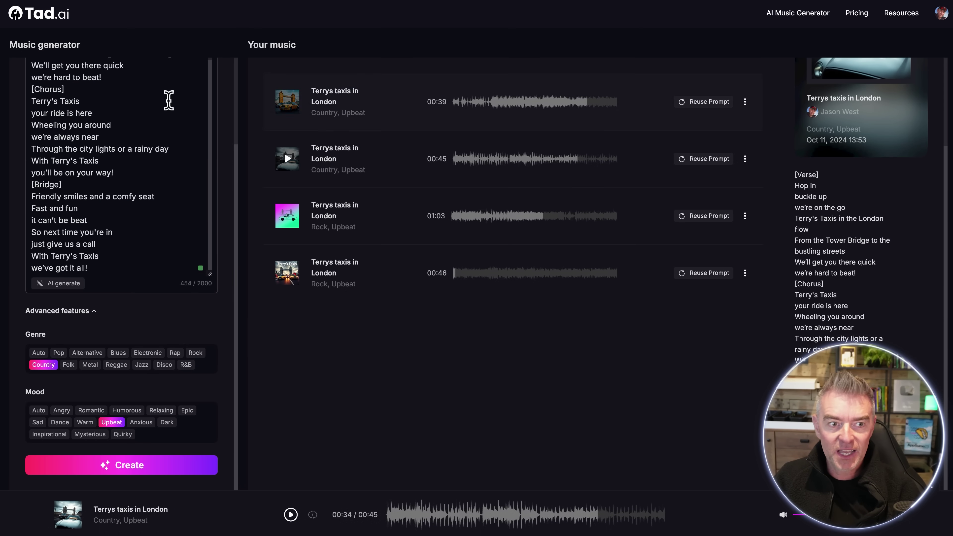
scroll(164, 100, "up", 4)
scroll(164, 102, "up", 5)
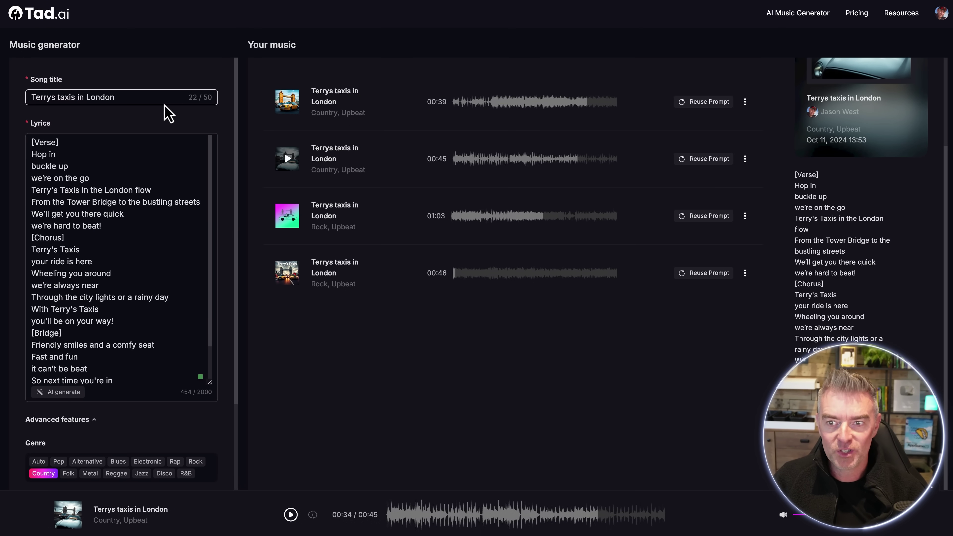
left_click(149, 98)
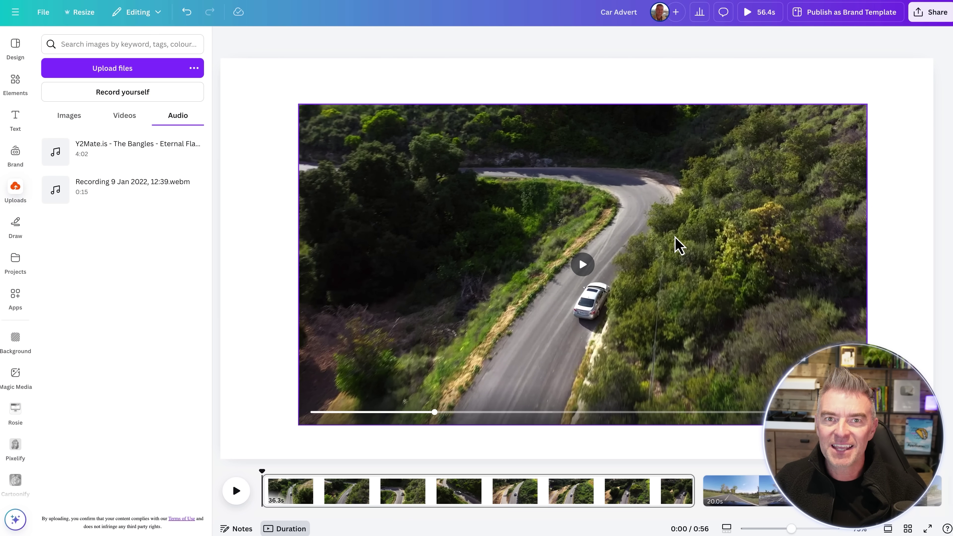
Switch to the Car Advert design in Canva and preview its opening car footage.
left_click(583, 264)
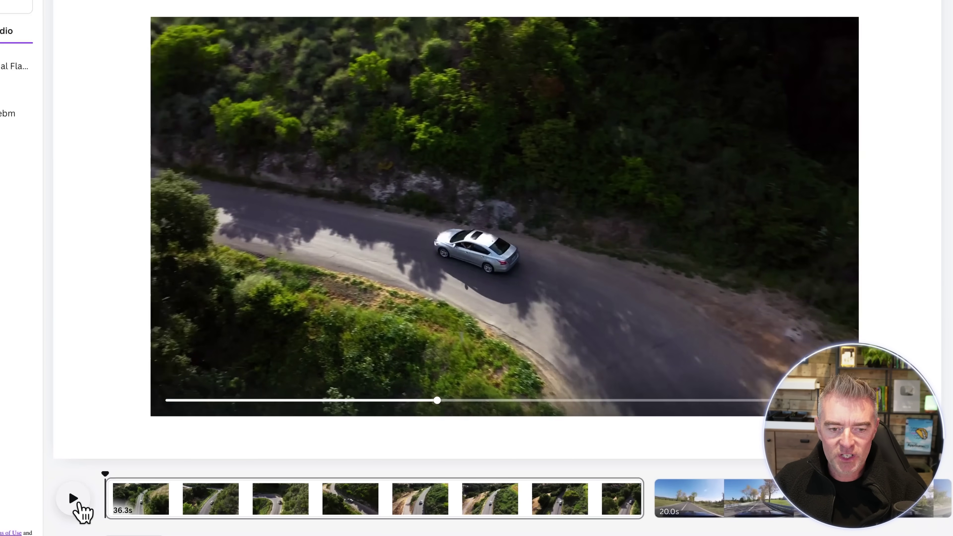
left_click(80, 502)
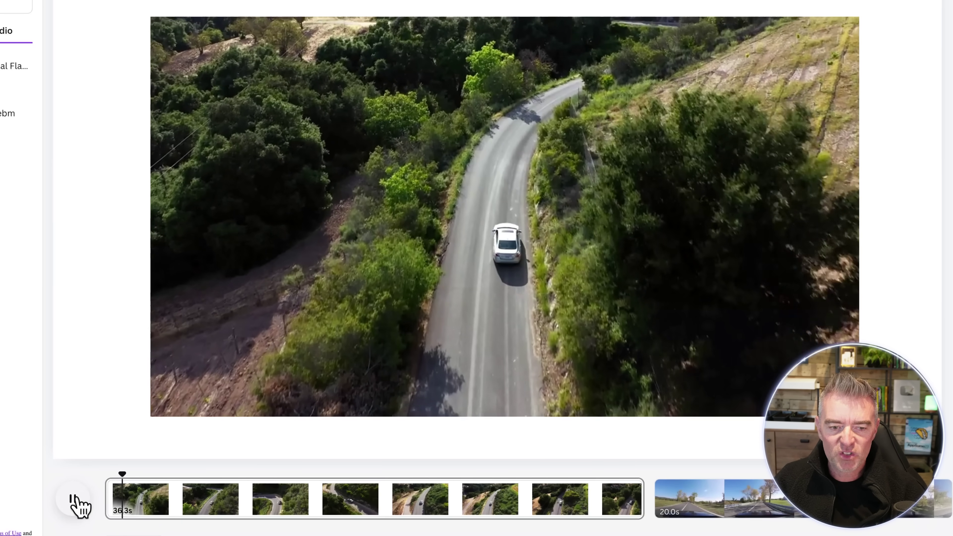
left_click(76, 504)
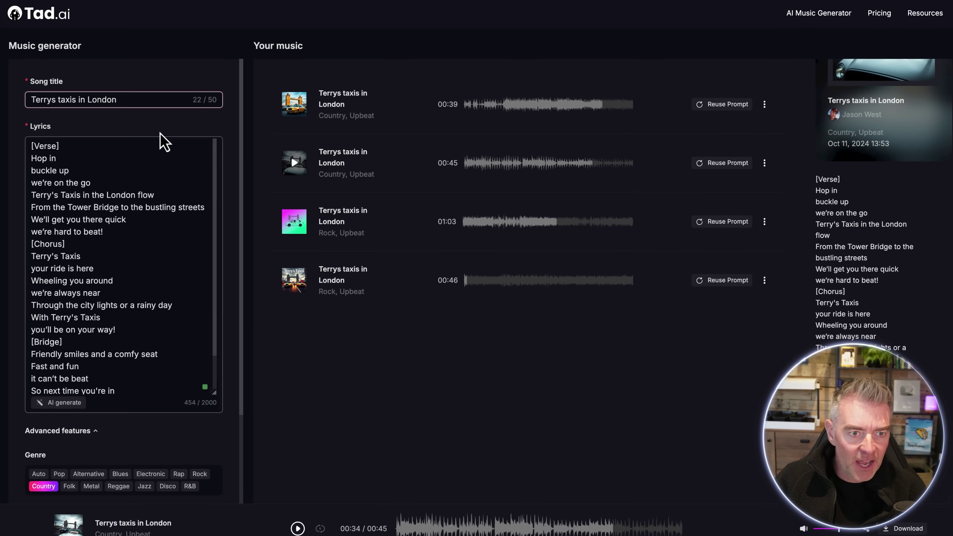
Back in Tad.ai, replace the song title with "Car Advert Music" and clear all of the old lyrics.
left_click_drag(131, 97, 42, 98)
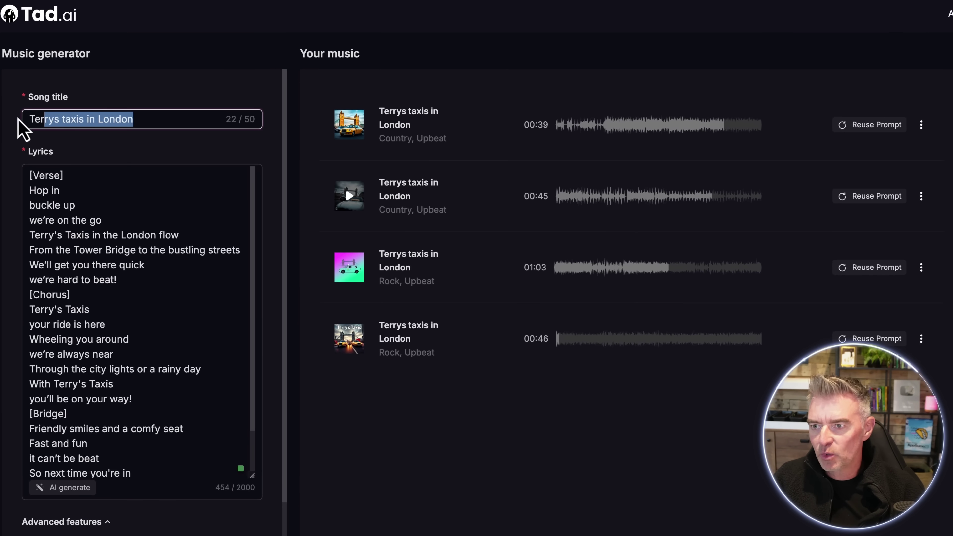
left_click_drag(22, 129, 3, 132)
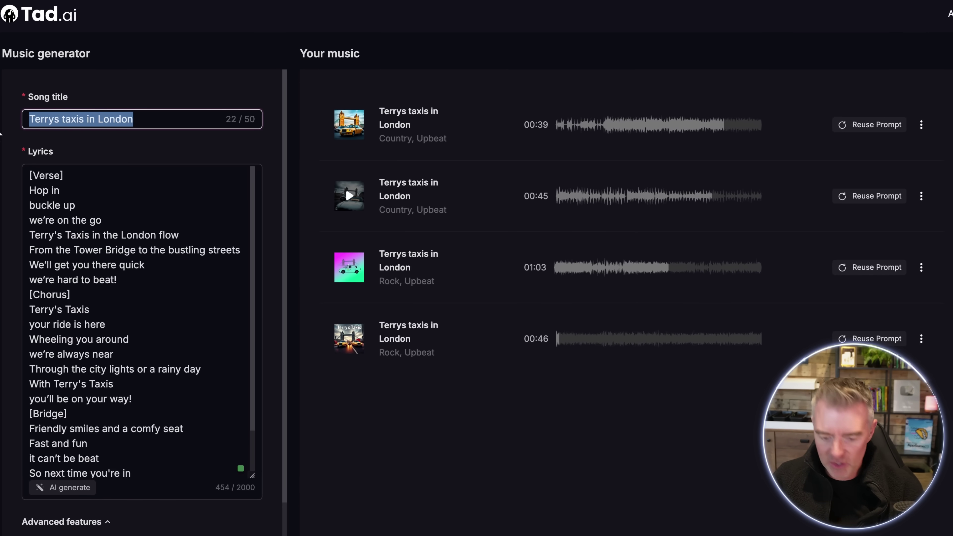
type("Car Advert Music")
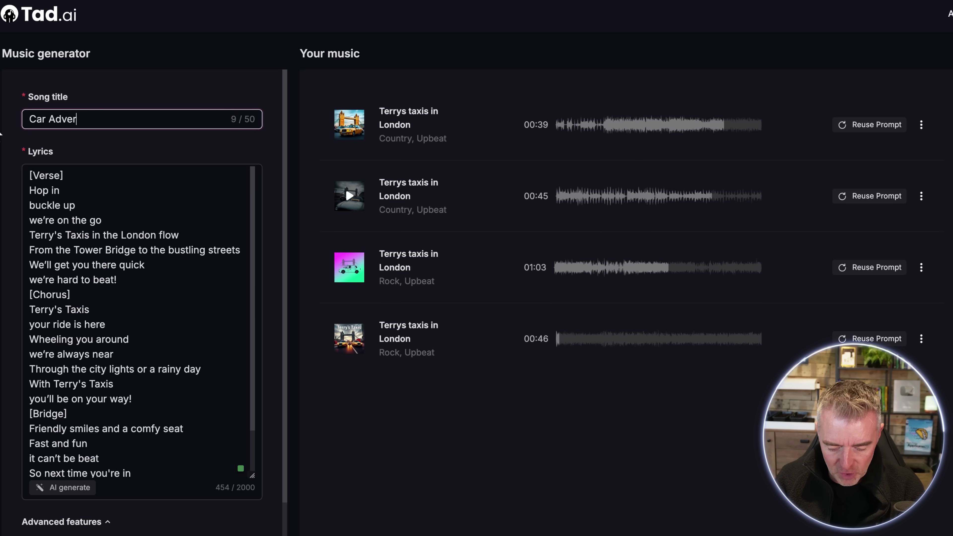
left_click(133, 255)
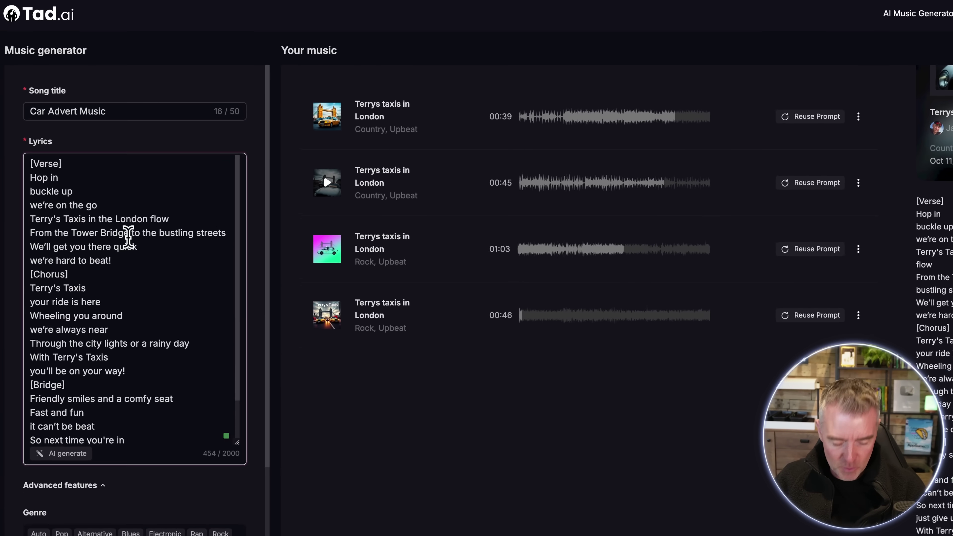
key("ctrl+a")
key("BackSpace")
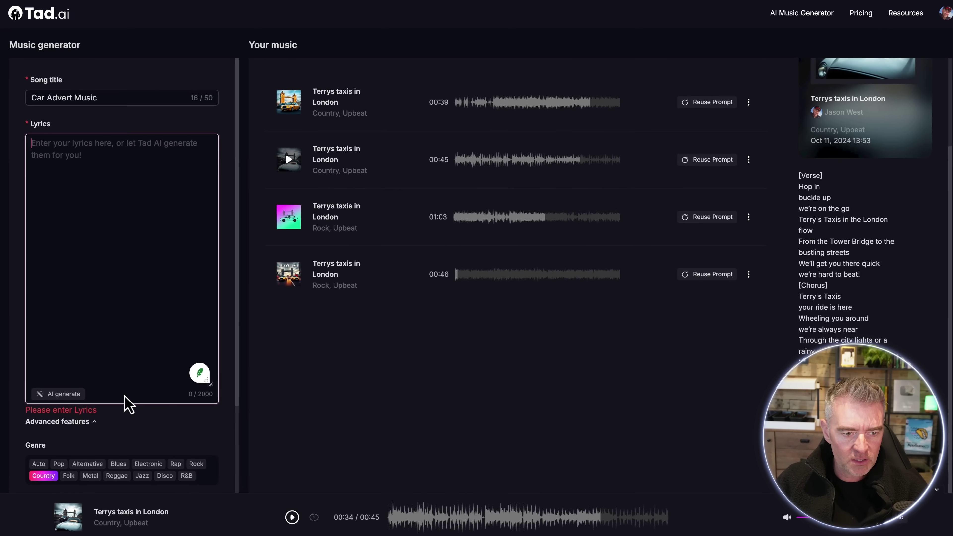
Generate AI lyrics from the description "Generate a dramatic background music for a car advert.".
left_click(48, 393)
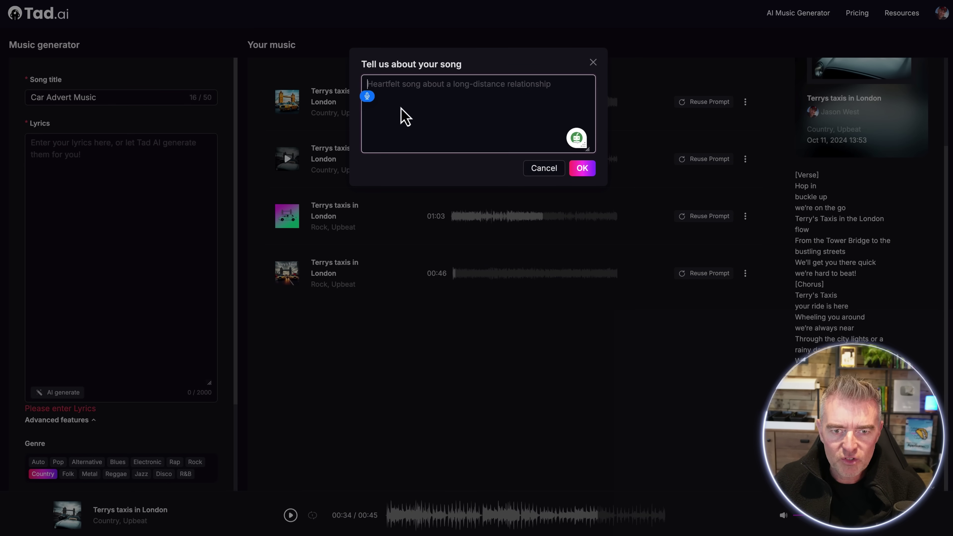
type("Generate a")
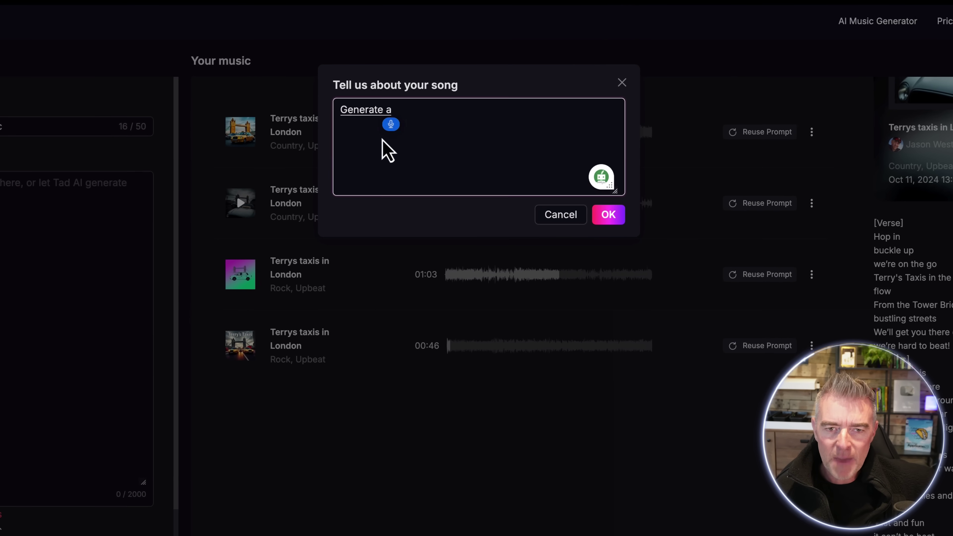
type(" dramatic background")
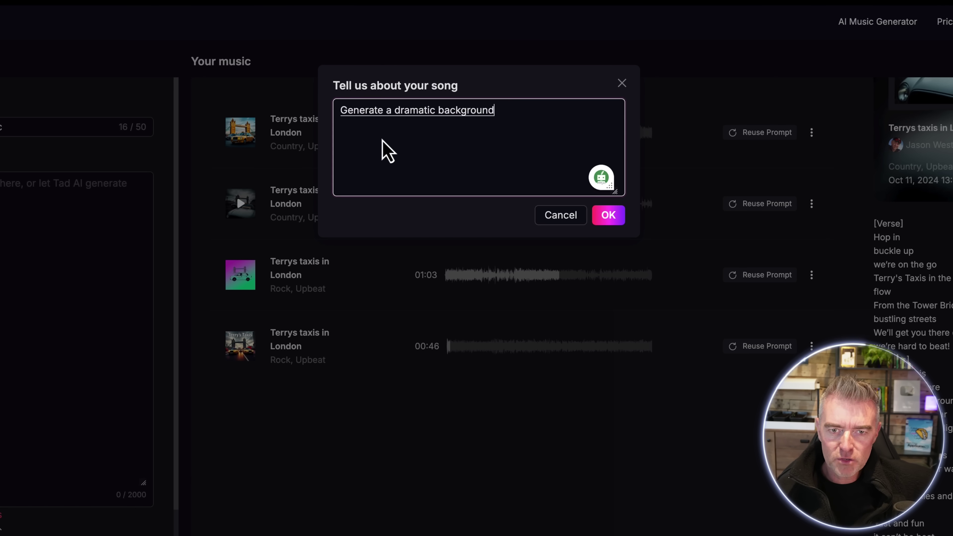
type(" music for a car advert.")
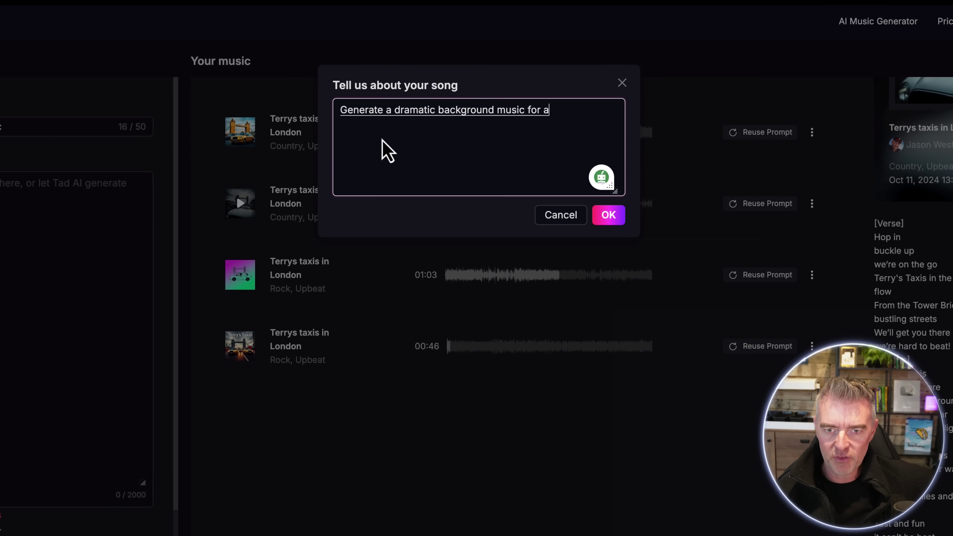
left_click(608, 215)
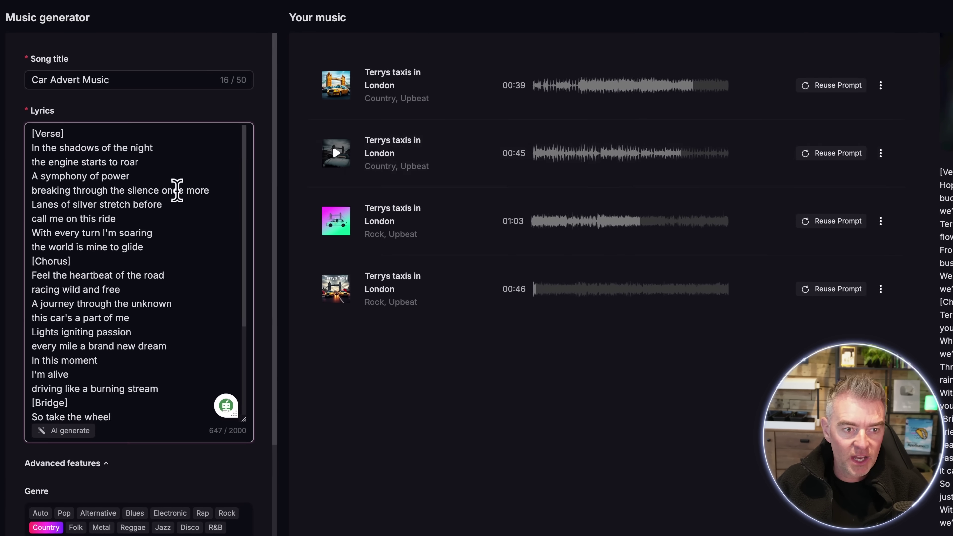
Read through the new lyrics, set the genre to Electronic and the mood to Inspirational, and create the song.
scroll(157, 268, "down", 1)
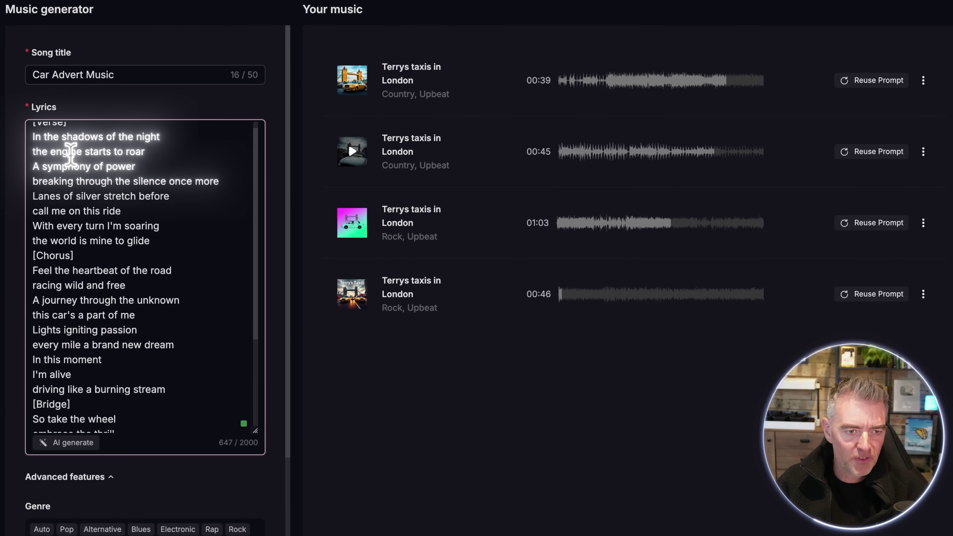
scroll(195, 209, "down", 2)
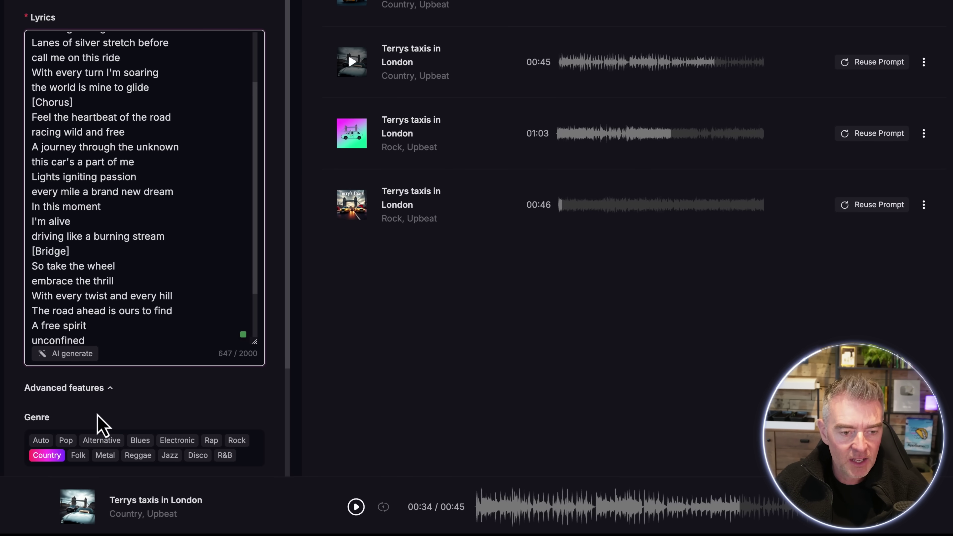
scroll(147, 439, "down", 3)
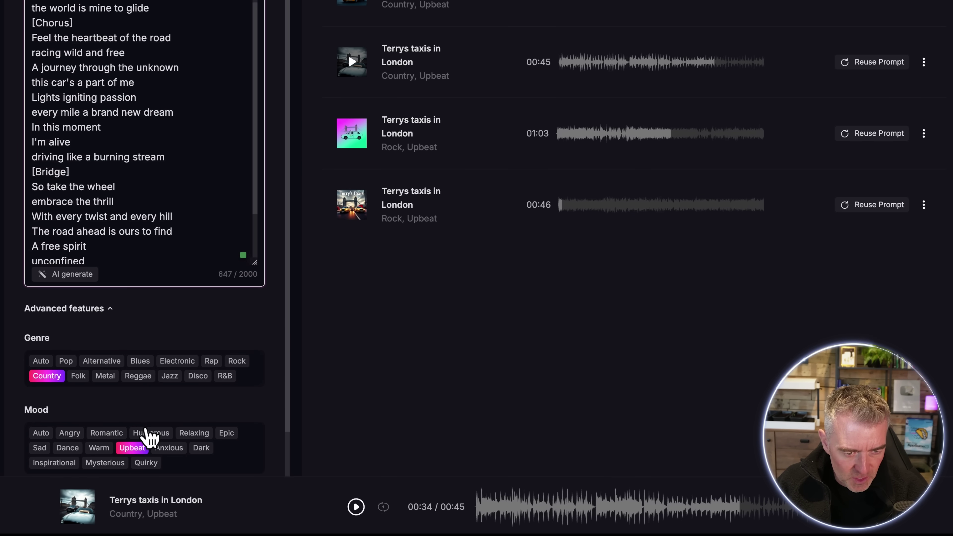
scroll(149, 437, "down", 1)
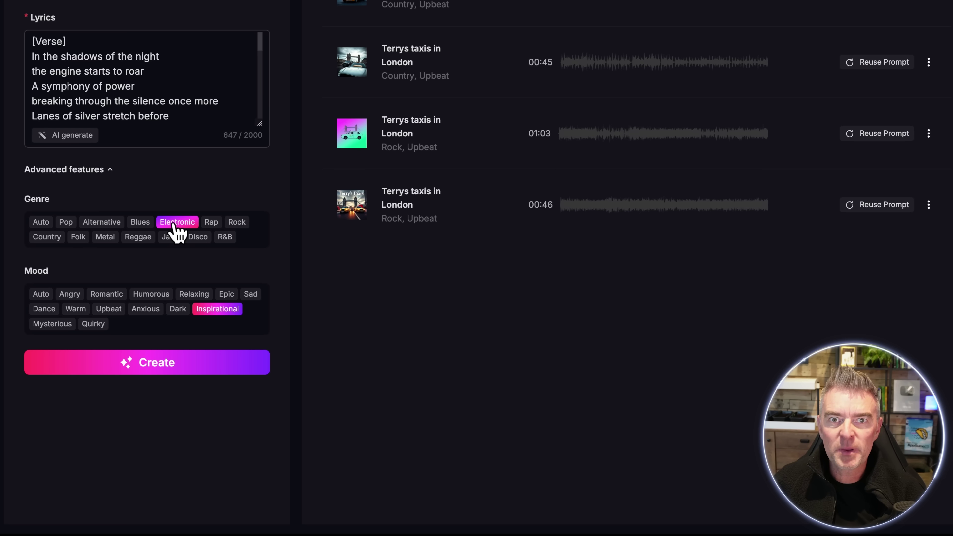
left_click(136, 371)
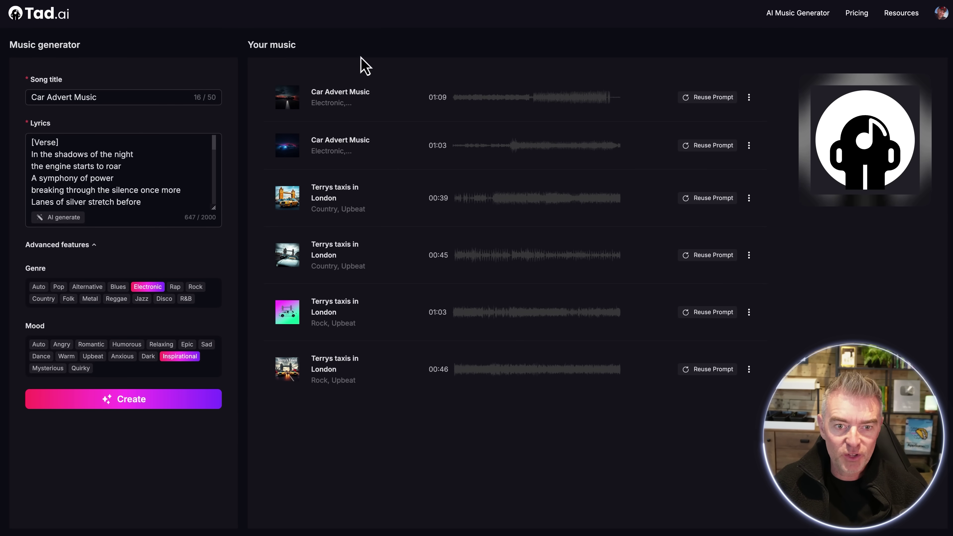
Play the 1:09 version of Car Advert Music and skip ahead to nearly halfway through the track.
left_click(288, 100)
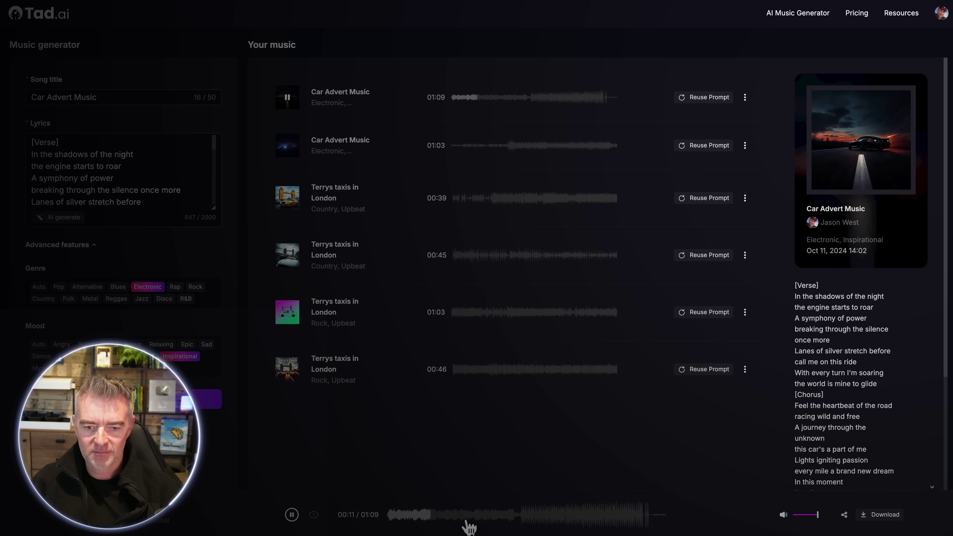
left_click(512, 519)
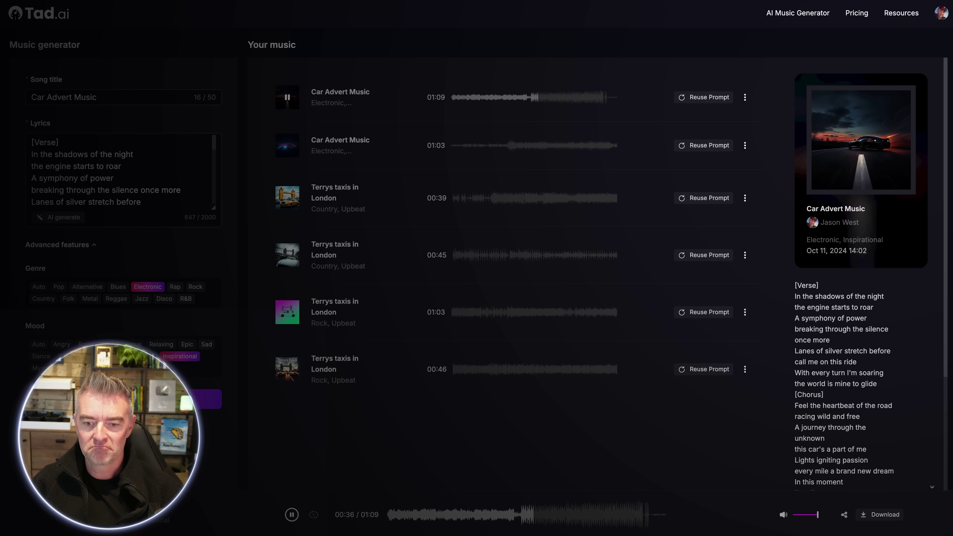
Read the rest of the lyrics during playback, and listen to the 1:03 version of Car Advert Music before pausing it.
scroll(881, 369, "down", 4)
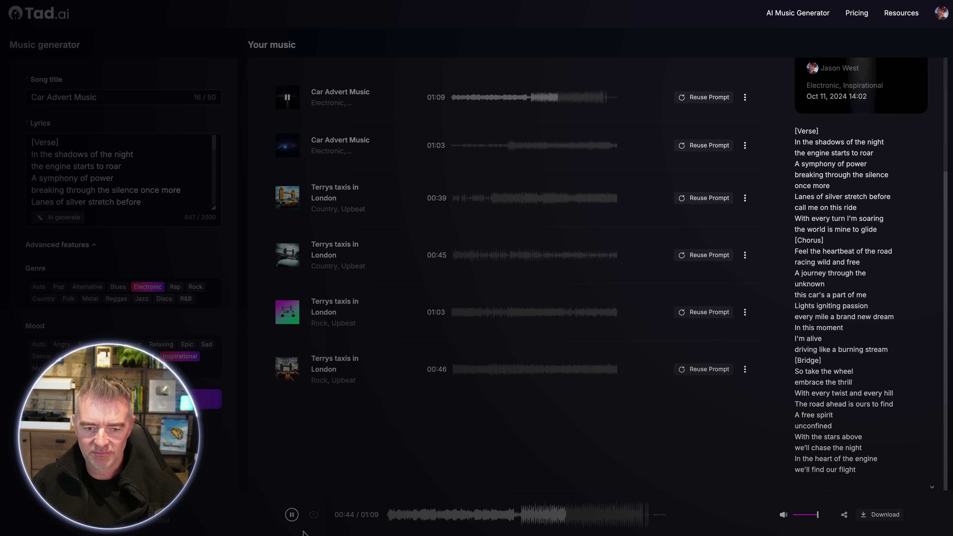
left_click(292, 515)
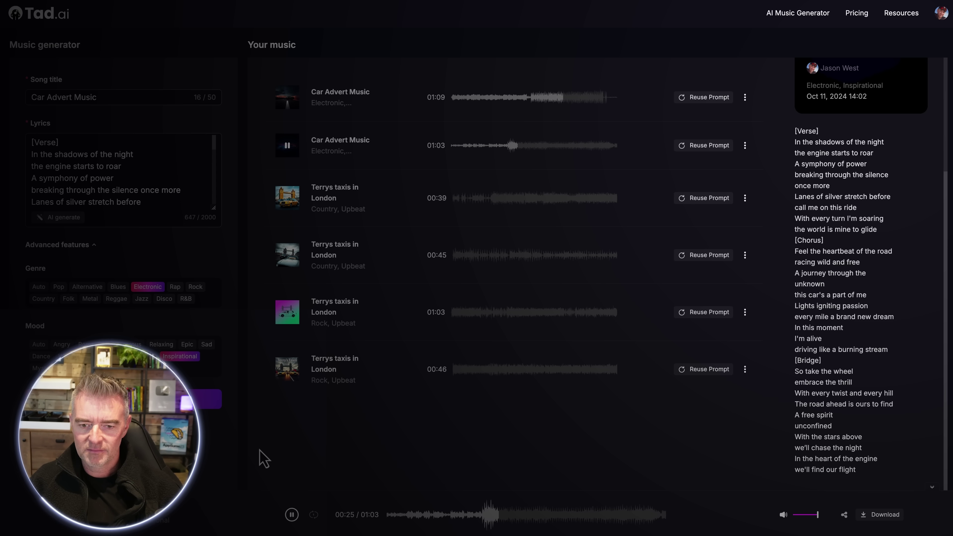
left_click(292, 514)
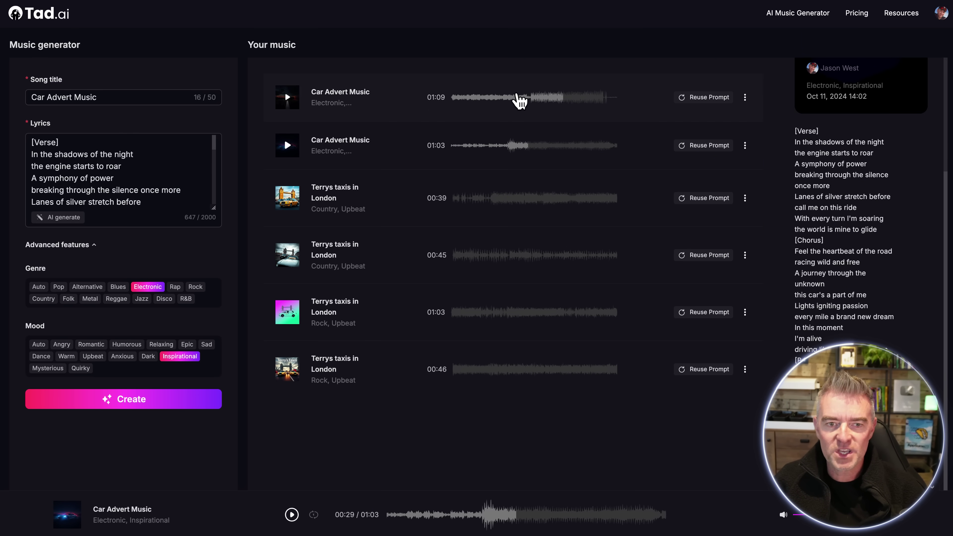
Download the 1:09 version of Car Advert Music and upload Car Advert Music.mp3 from Downloads to the Car Advert design in Canva.
left_click(745, 98)
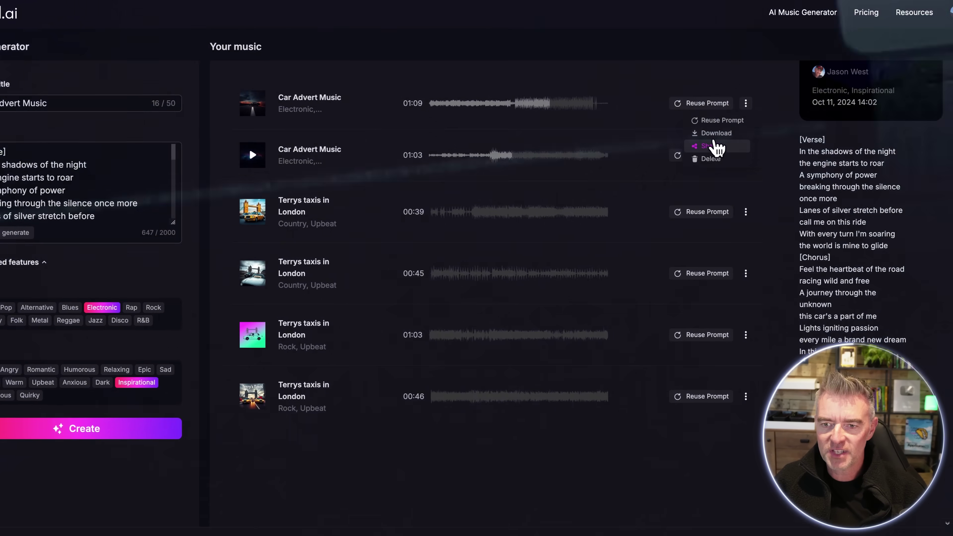
left_click(716, 133)
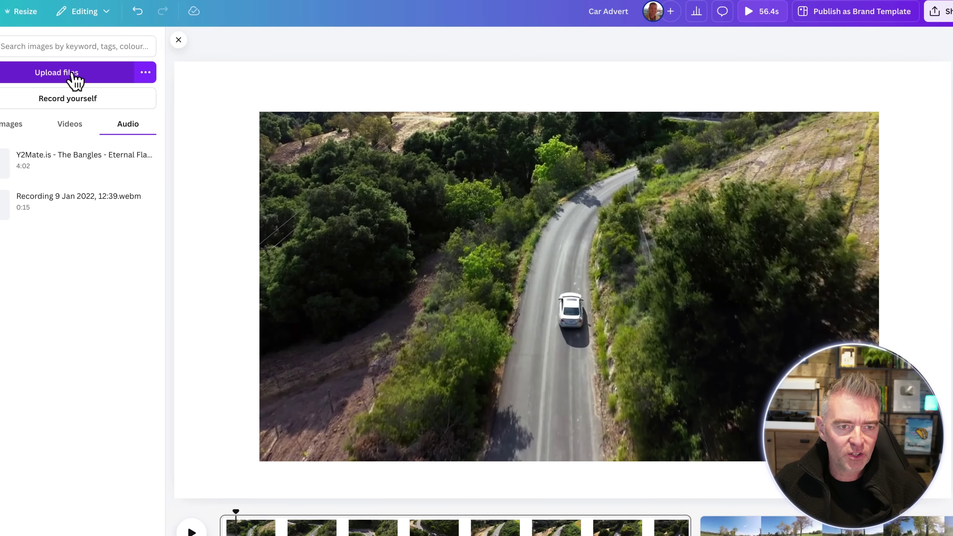
left_click(74, 79)
left_click(317, 215)
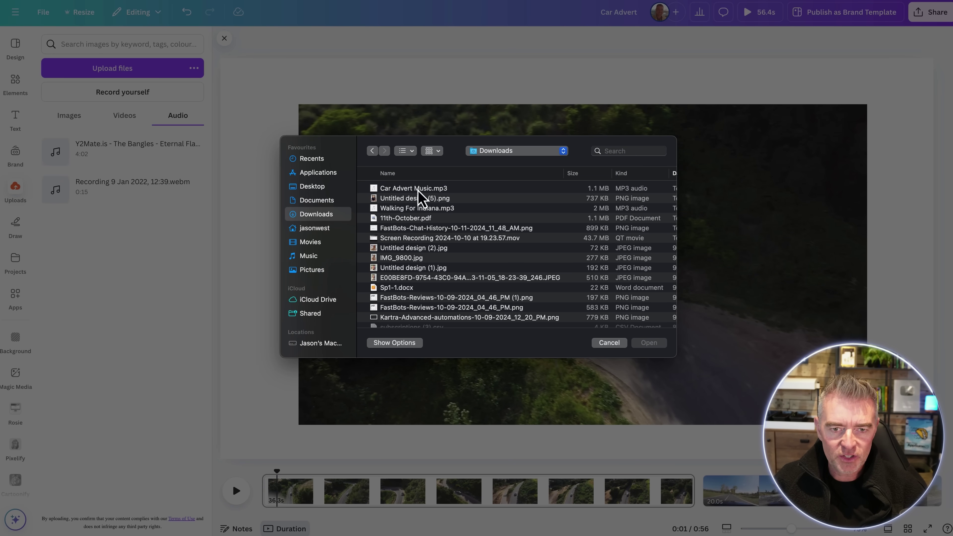
left_click(431, 188)
left_click(645, 344)
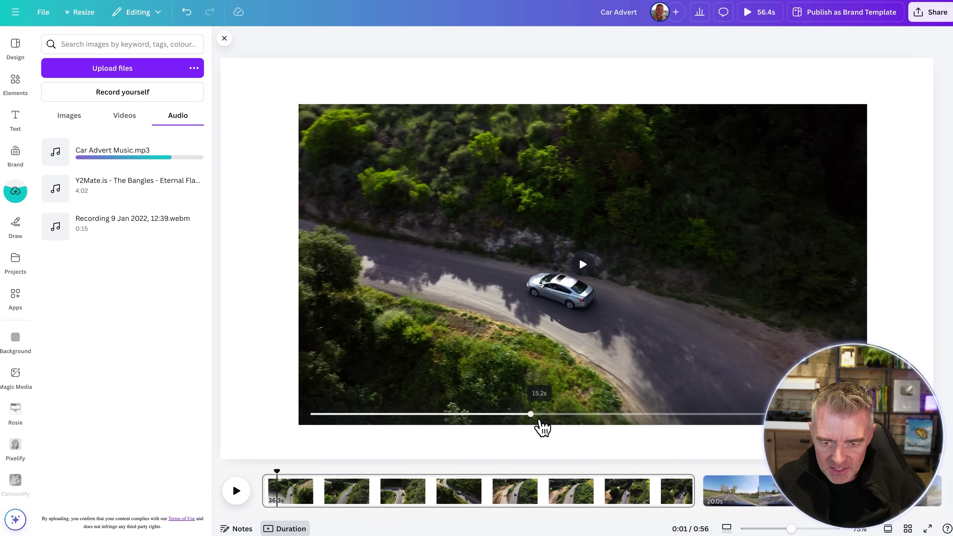
Add Car Advert Music.mp3 as an audio track from the start of the timeline and play the advert with it.
mouse_move(532, 415)
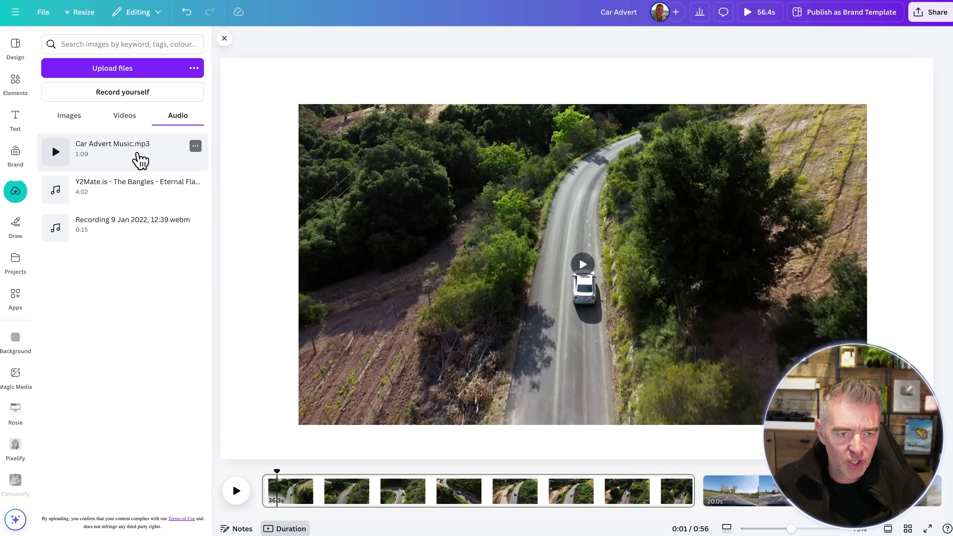
left_click_drag(138, 160, 281, 505)
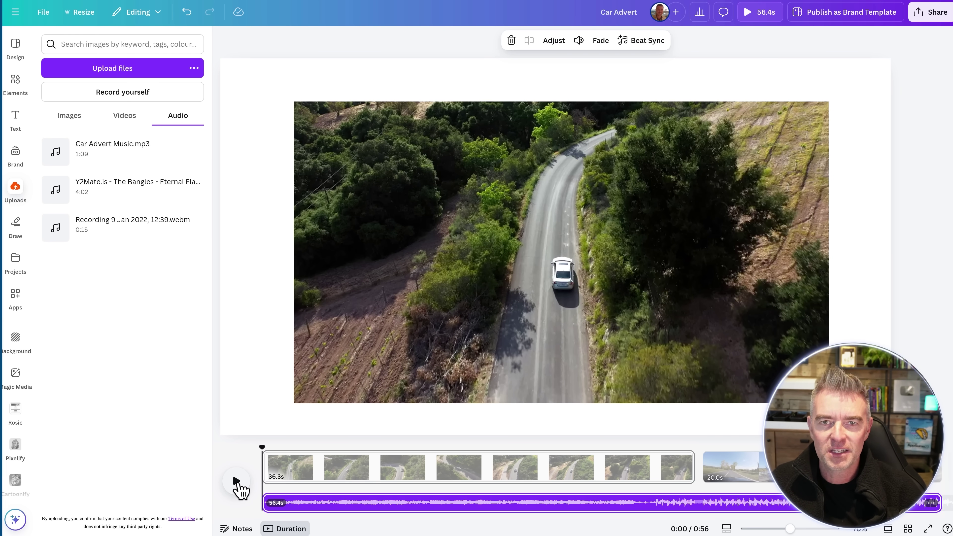
left_click(236, 482)
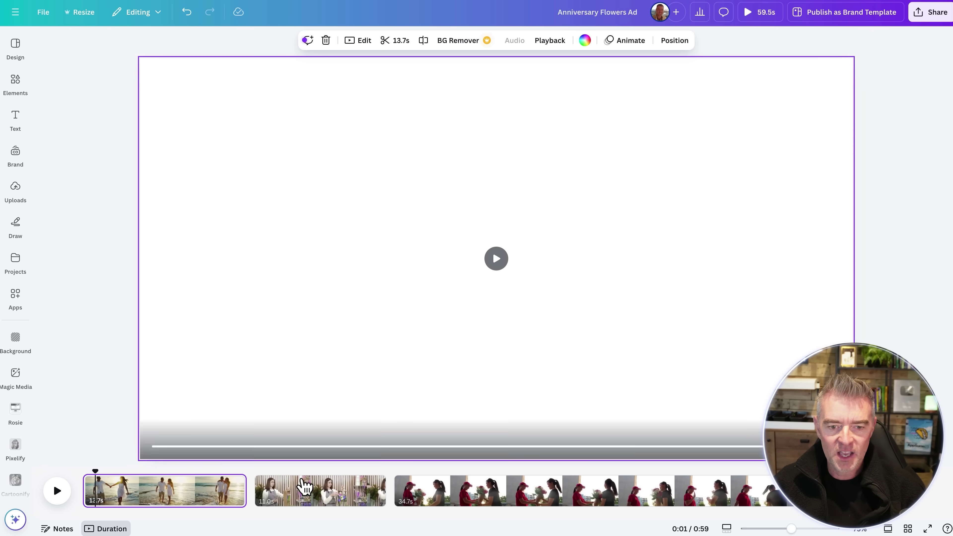
Switch to the Anniversary Flowers Ad design and preview its beach, florist and flower delivery clips.
left_click(57, 491)
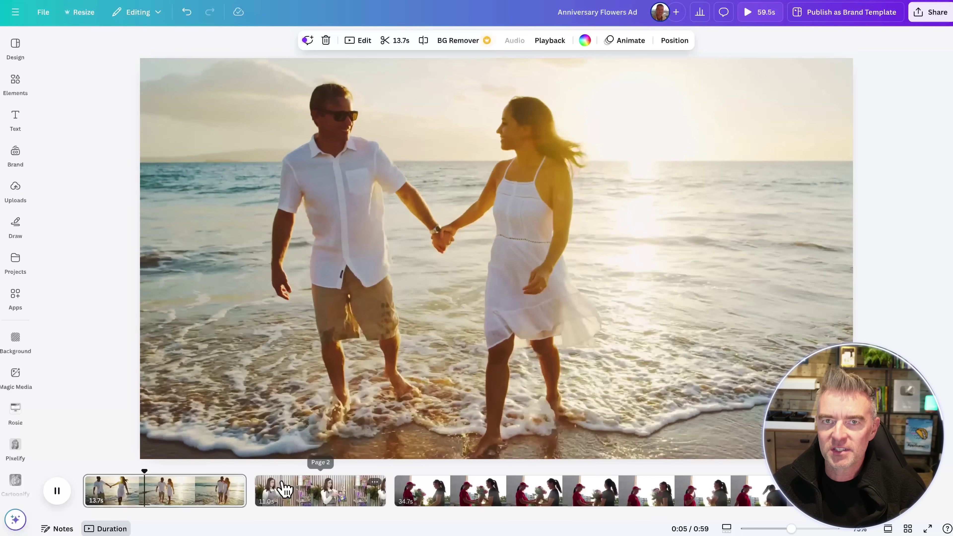
left_click(283, 487)
left_click(322, 488)
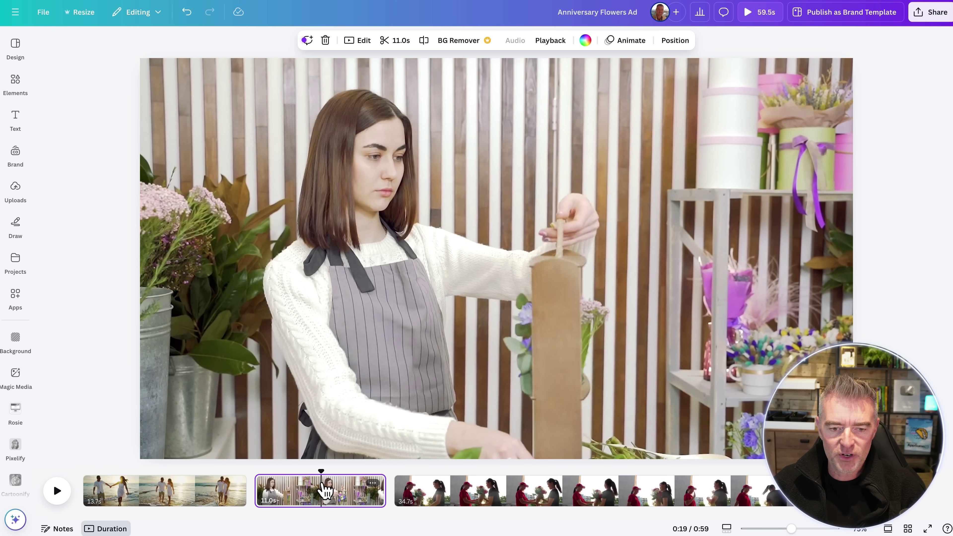
left_click(438, 488)
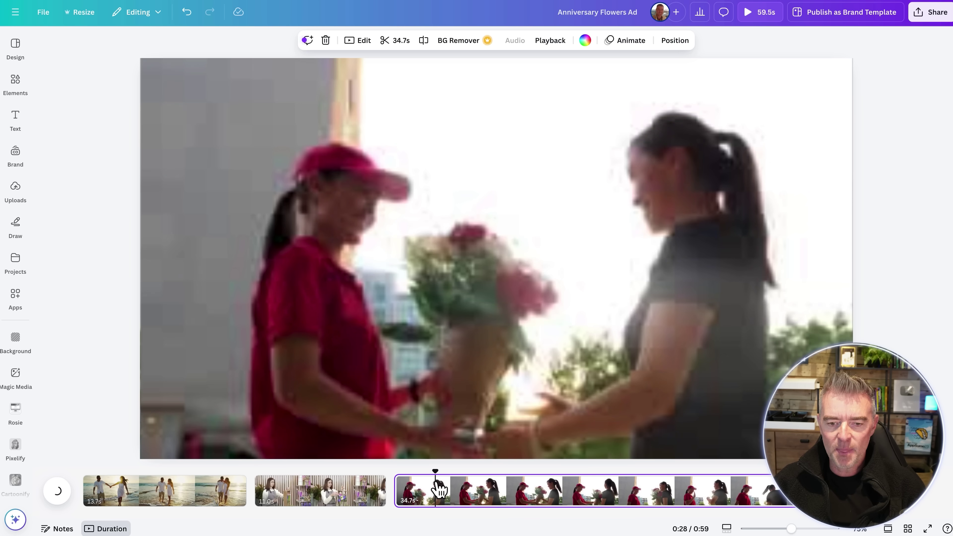
left_click(164, 487)
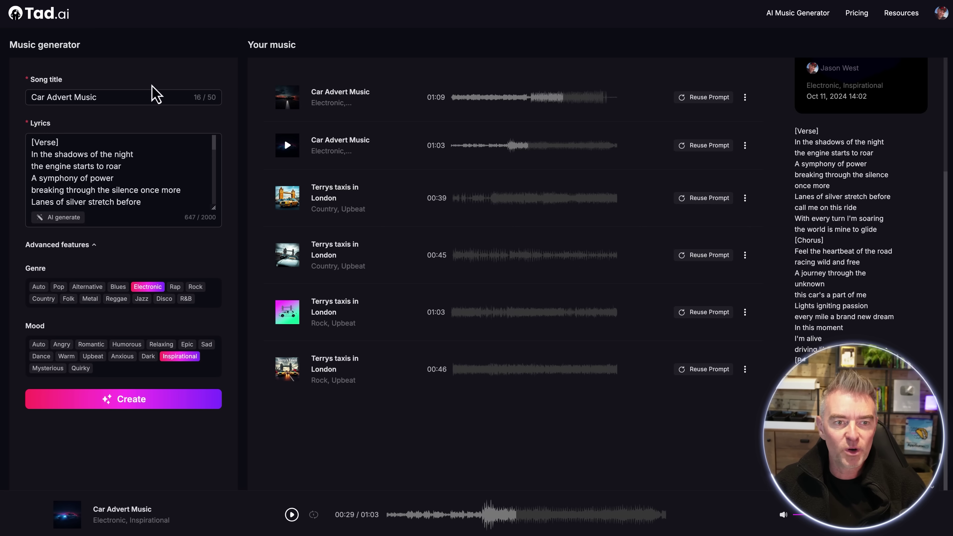
Back in Tad.ai, replace the song title with "Flower Song" and clear the old lyrics.
triple_click(119, 100)
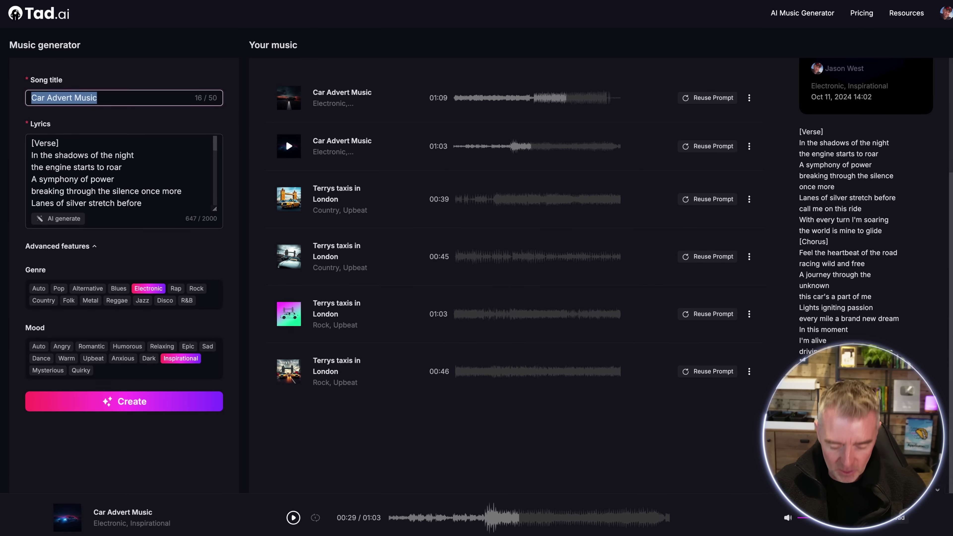
type("Flower Song")
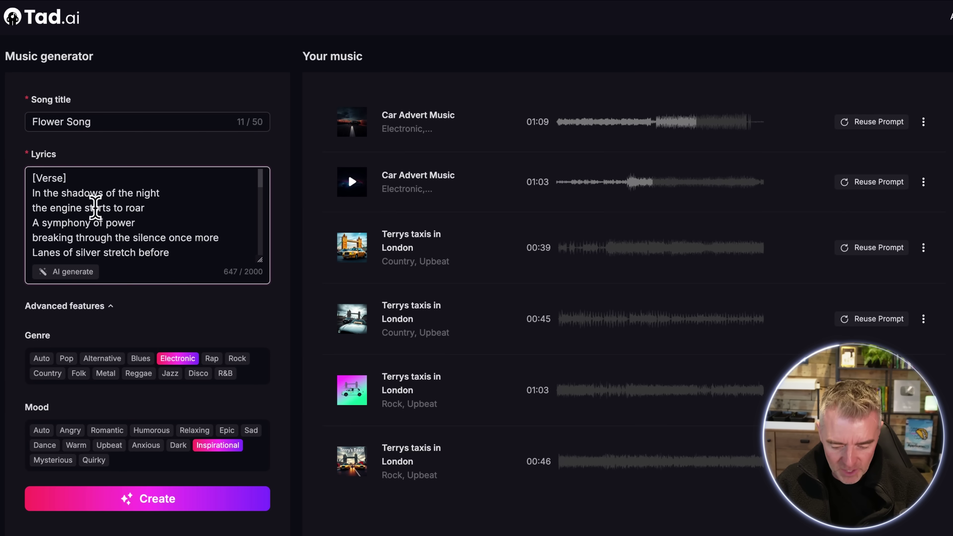
key("ctrl+a")
key("BackSpace")
Generate AI lyrics from "Make a romantic song about a man wishing his wife a happy anniversary and giving her some beautiful flowers.".
left_click(89, 273)
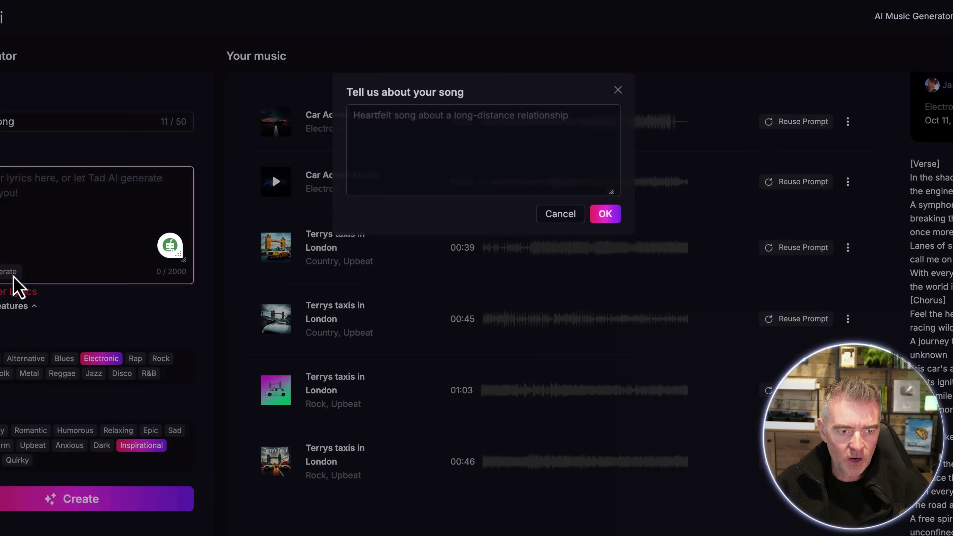
left_click(411, 141)
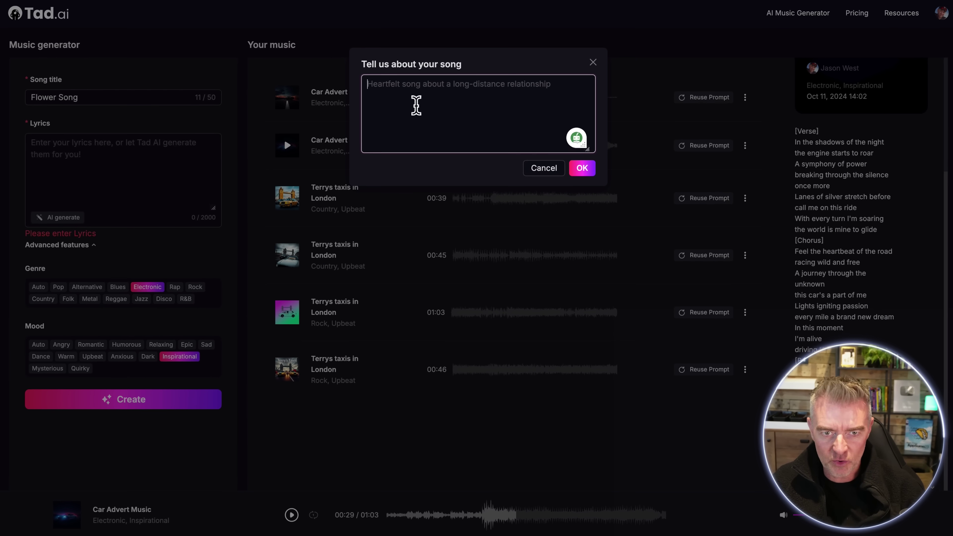
type("Make a")
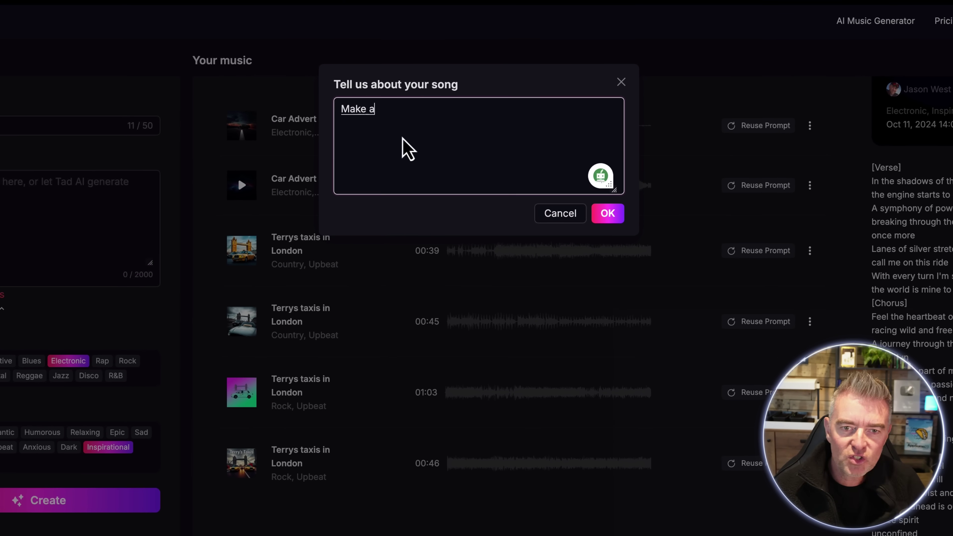
type(" romantic song about")
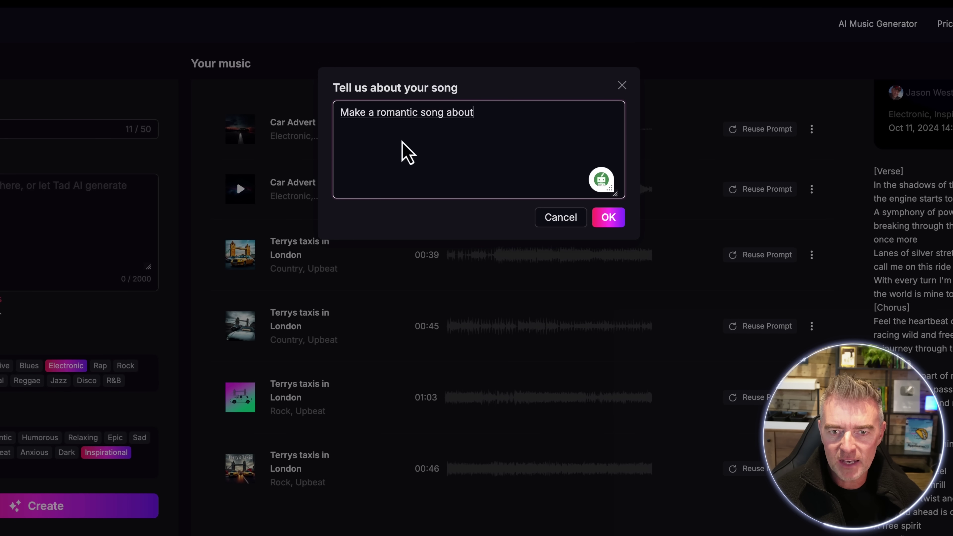
type(" a man wishing his wife a happy")
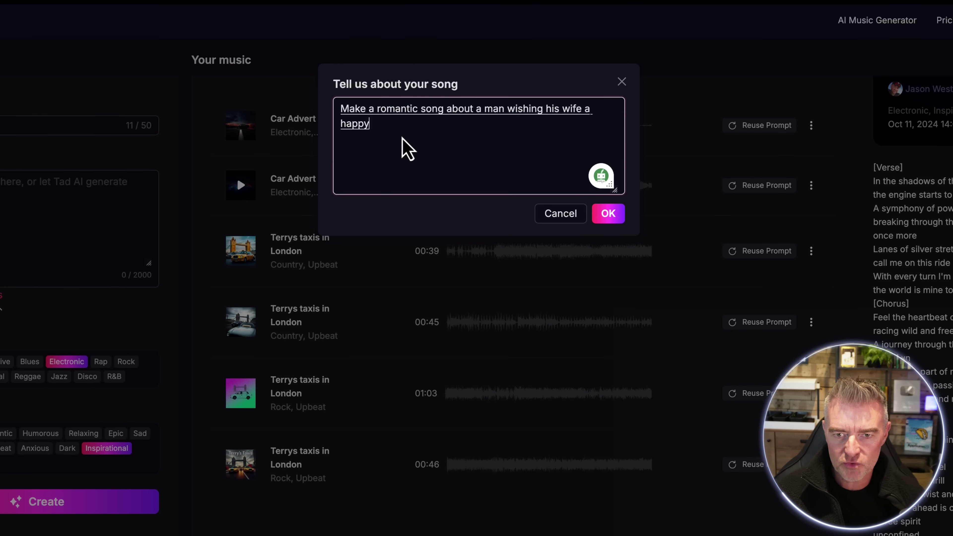
type(" anniversary and giving")
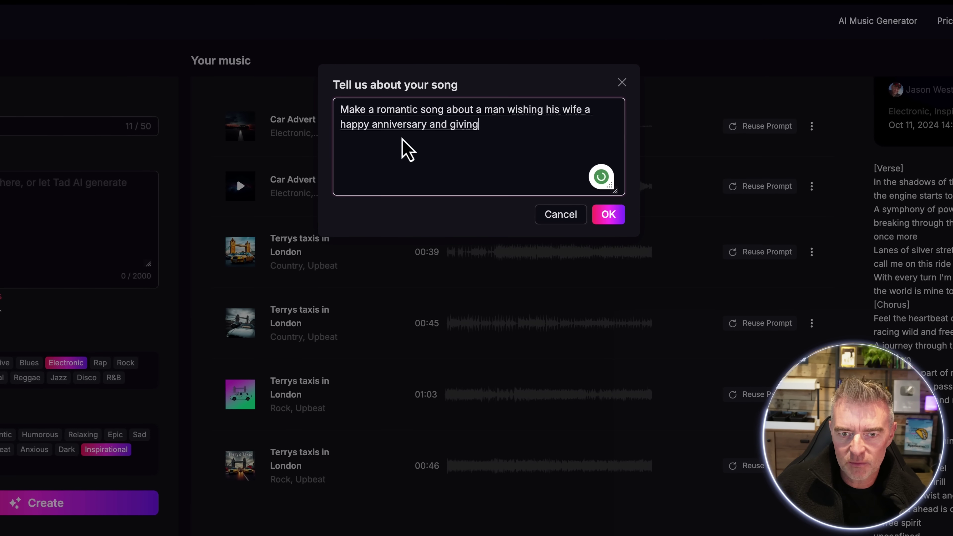
type(" her some beautiful flowers.")
left_click(608, 216)
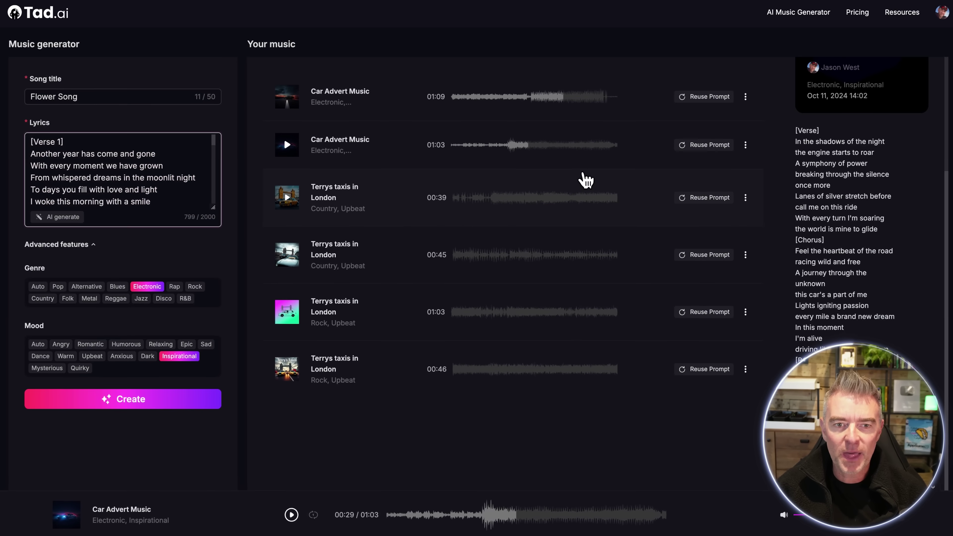
Enlarge the lyrics box to read the whole text, and create the song with the genre Auto and the mood Romantic.
left_click_drag(213, 209, 186, 421)
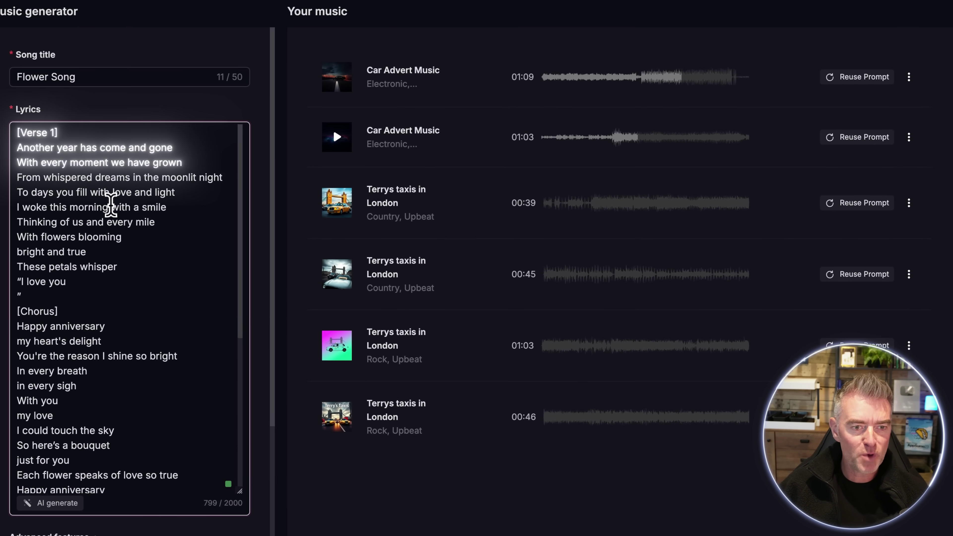
scroll(111, 203, "down", 1)
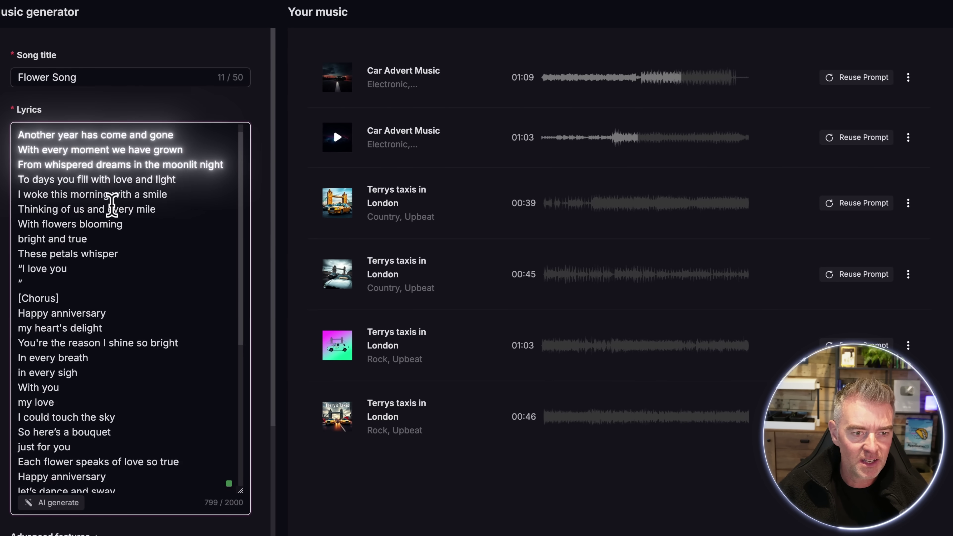
scroll(112, 204, "down", 1)
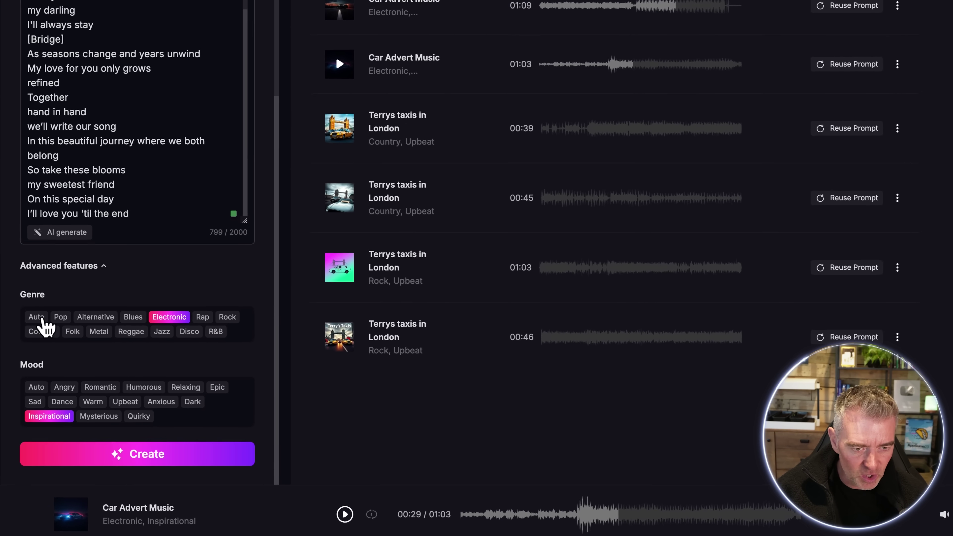
left_click(41, 315)
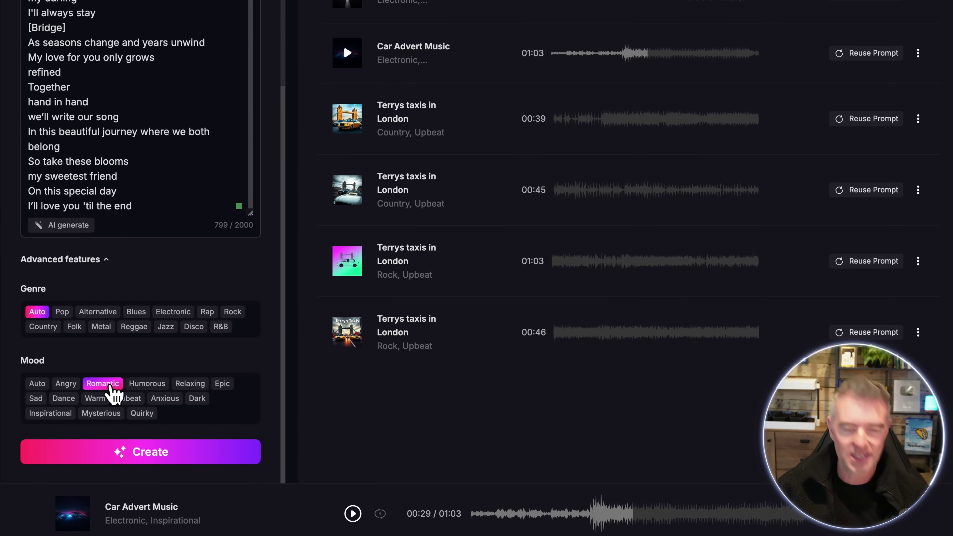
left_click(221, 456)
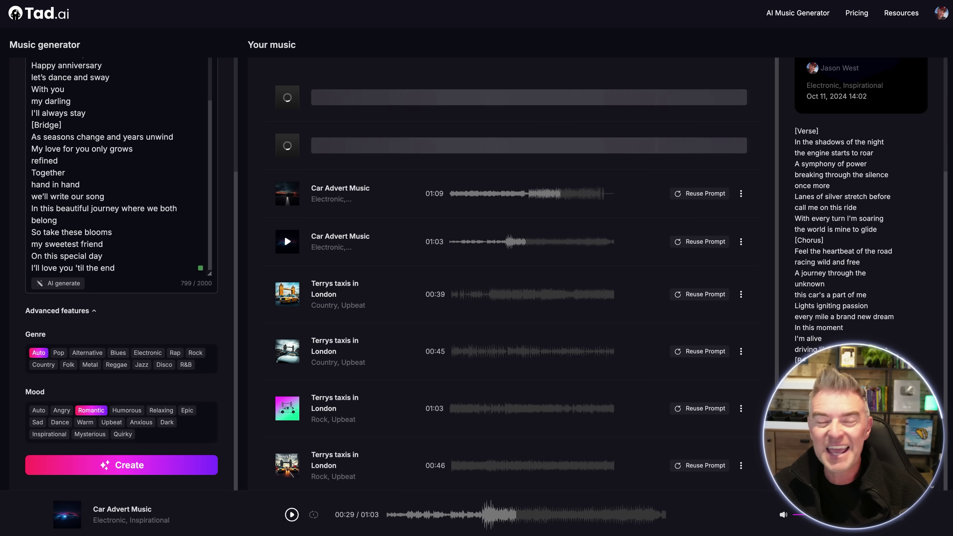
Open the pricing page and check the Pro and Standard plans, highlighting commercial use in the Standard plan.
right_click(856, 16)
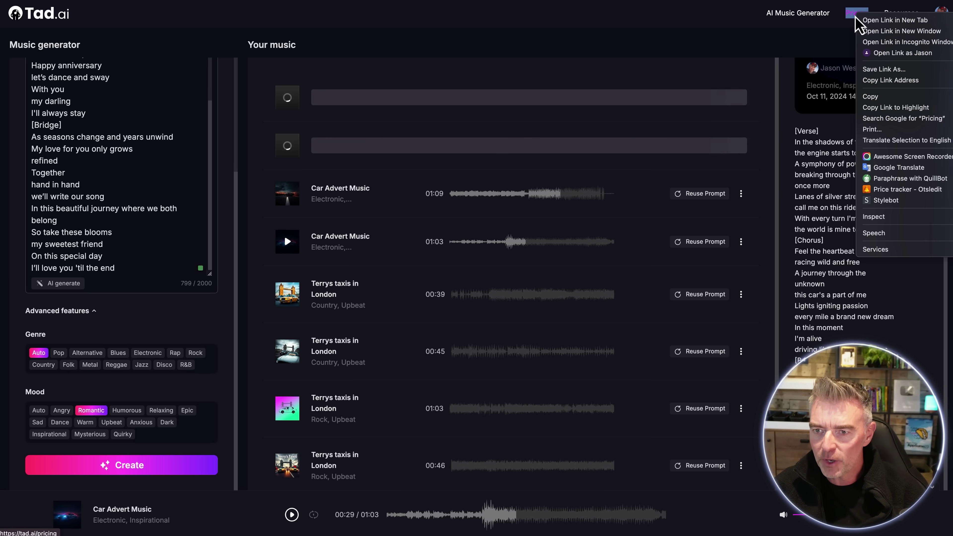
left_click(868, 16)
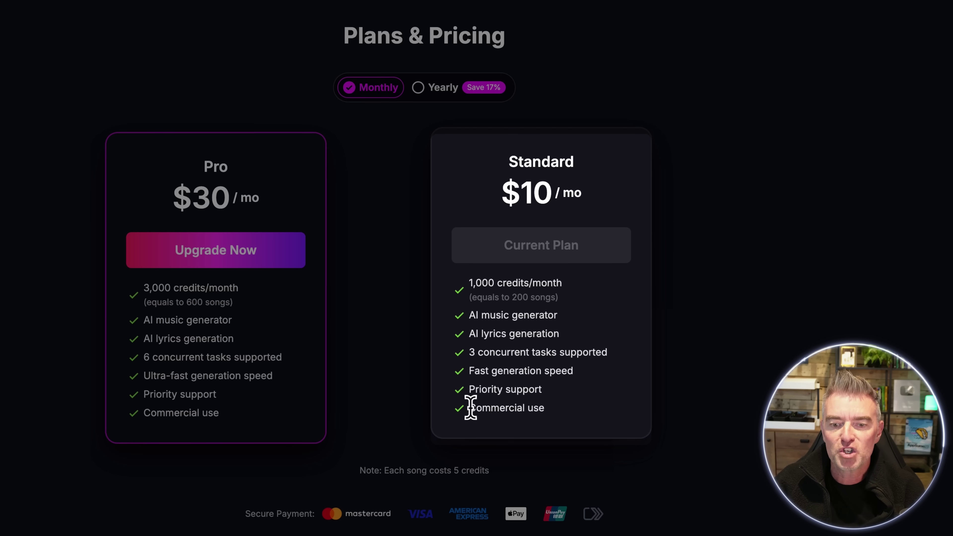
left_click_drag(467, 406, 593, 414)
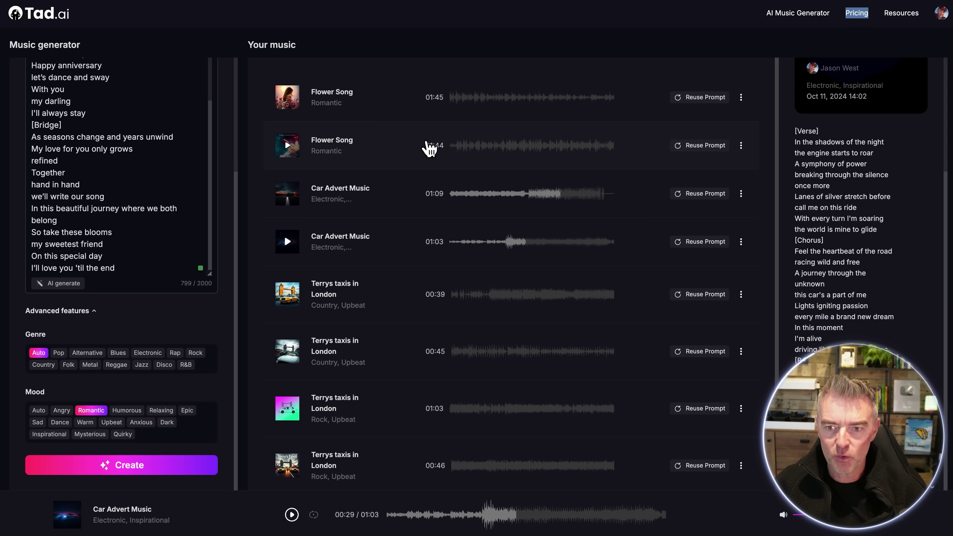
Listen to both versions of Flower Song, skipping ahead in the 1:45 one, and download the 1:45 version.
left_click(287, 97)
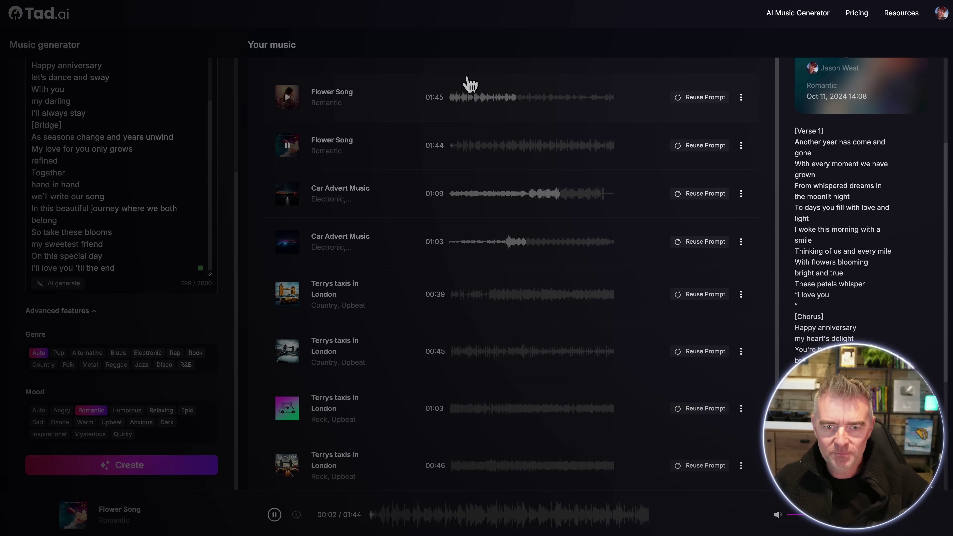
left_click(534, 101)
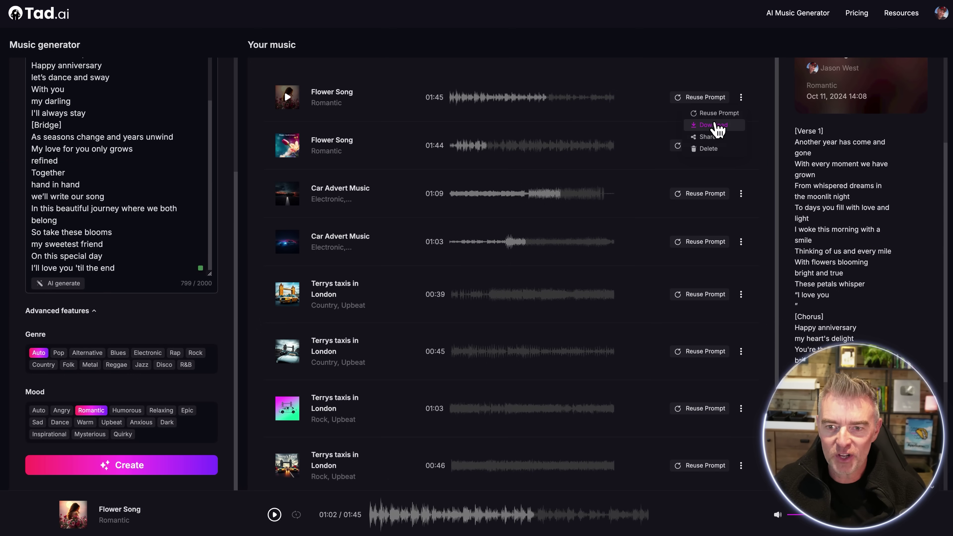
left_click(717, 128)
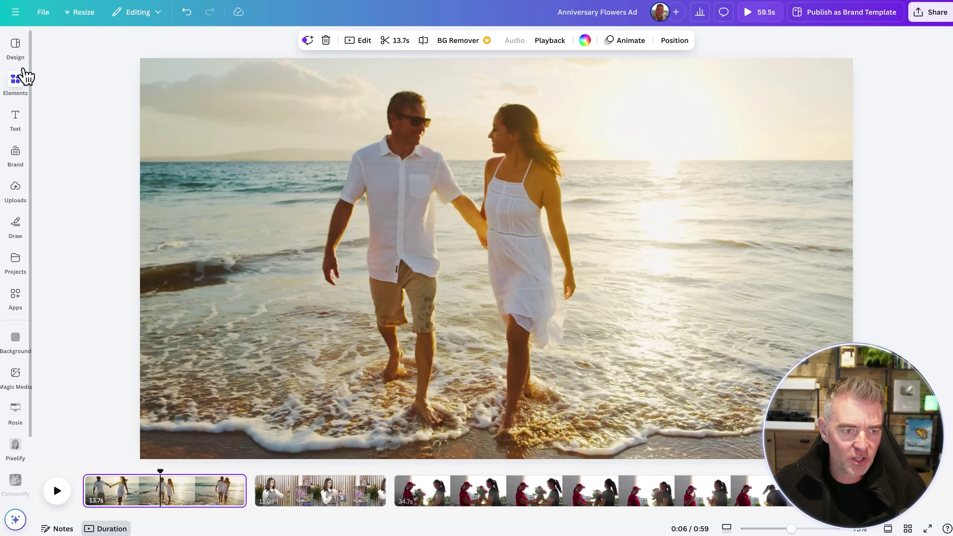
Upload Flower Song.mp3 from the Downloads folder to the uploads of the Anniversary Flowers Ad.
left_click(24, 77)
left_click(13, 163)
left_click(13, 187)
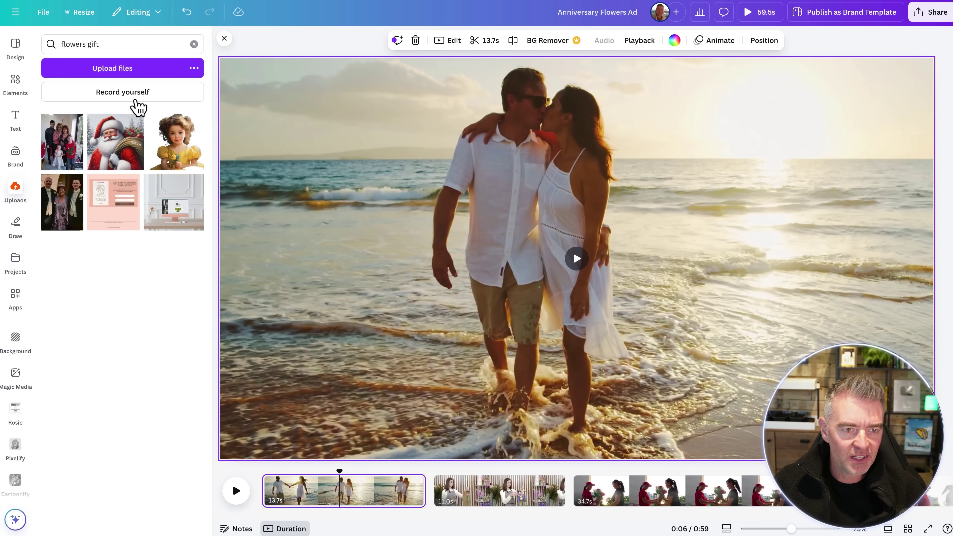
left_click(122, 72)
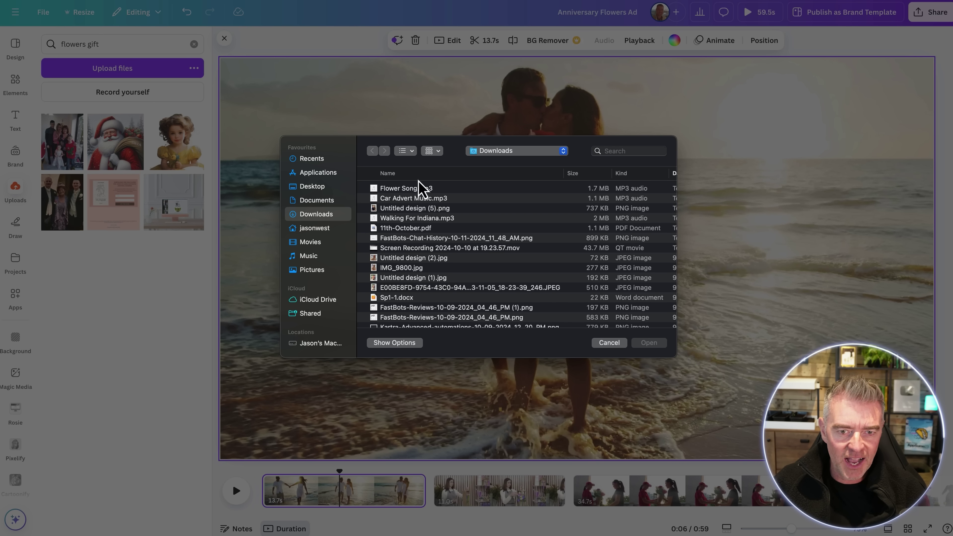
left_click(418, 189)
left_click(648, 343)
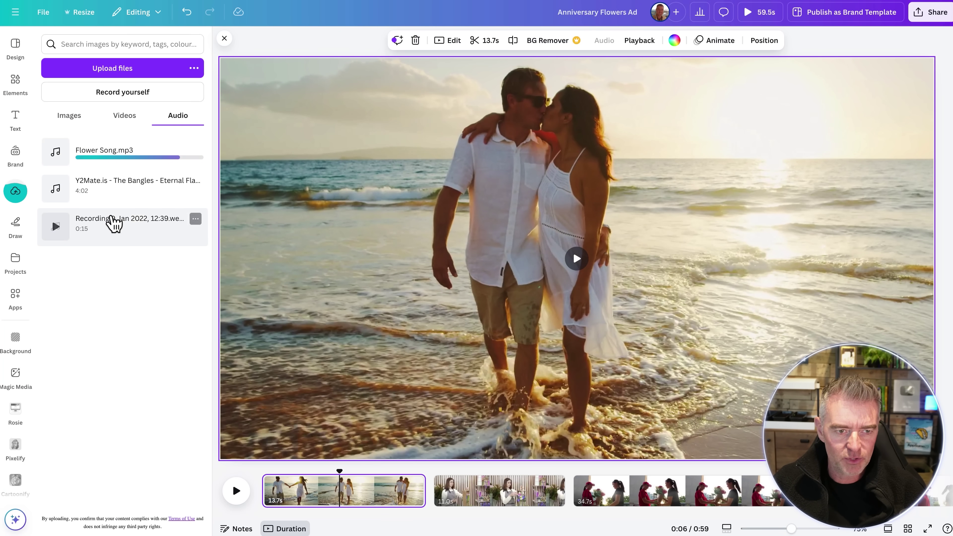
Add Flower Song.mp3 as the audio track under the video clips, and play the ad to preview it with the song.
left_click_drag(117, 160, 267, 511)
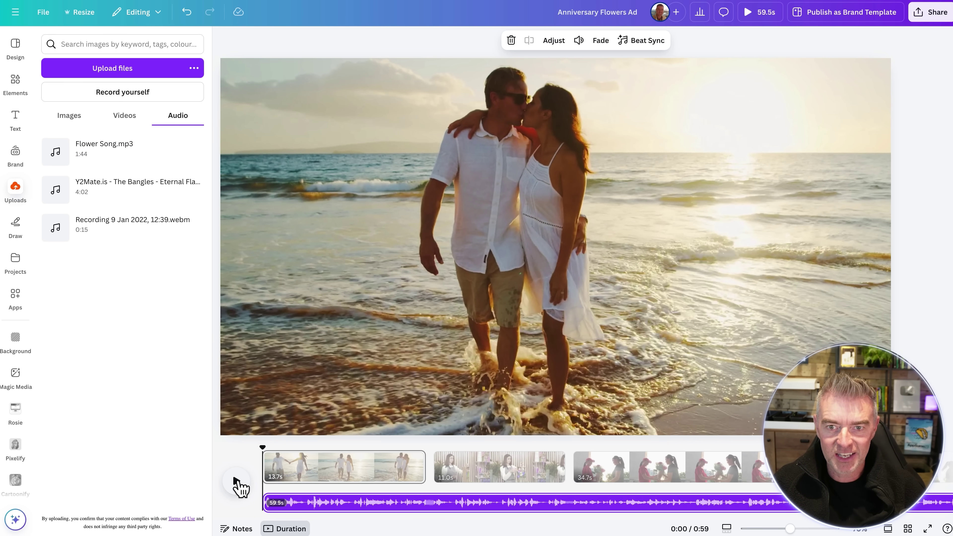
left_click(236, 482)
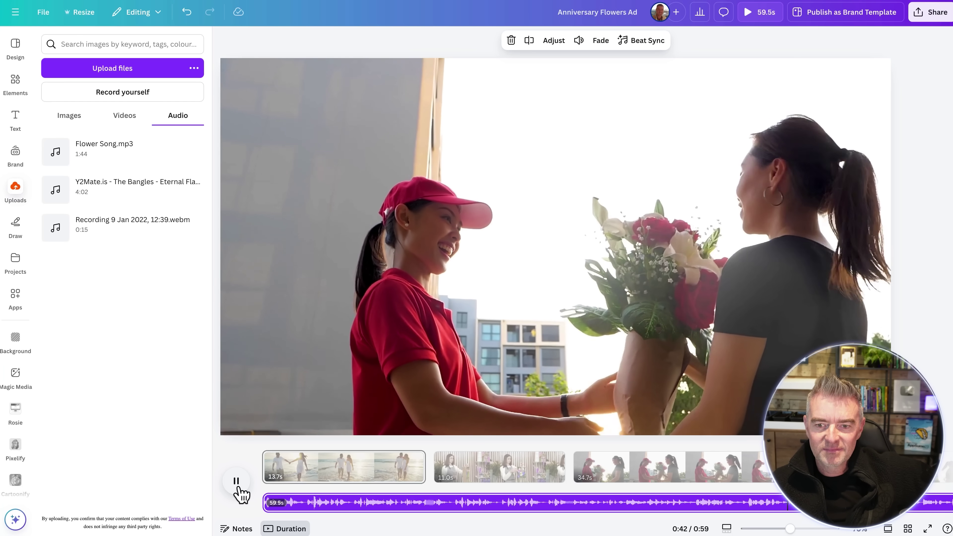
left_click(237, 481)
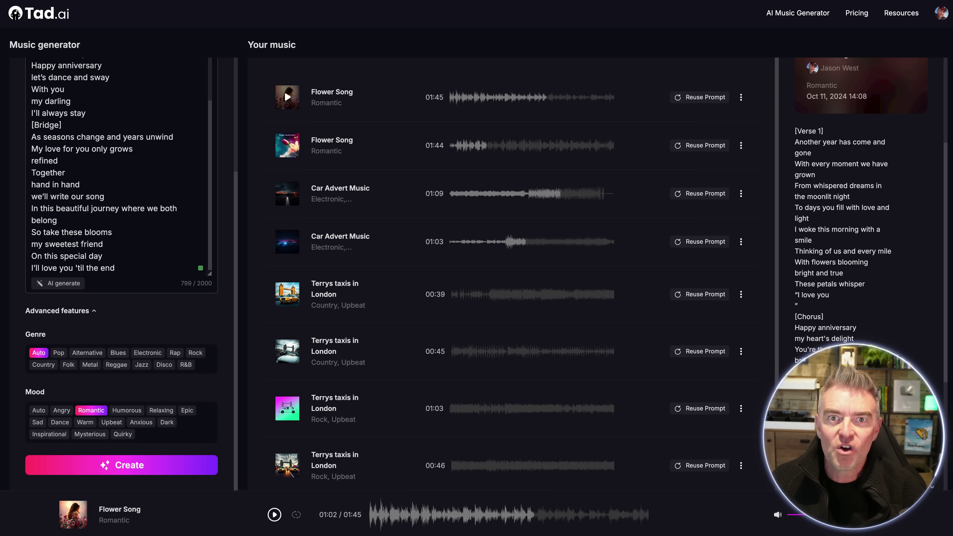
Look back over the Flower Song lyrics in Tad.ai and briefly listen to the 1:44 version.
scroll(164, 255, "up", 5)
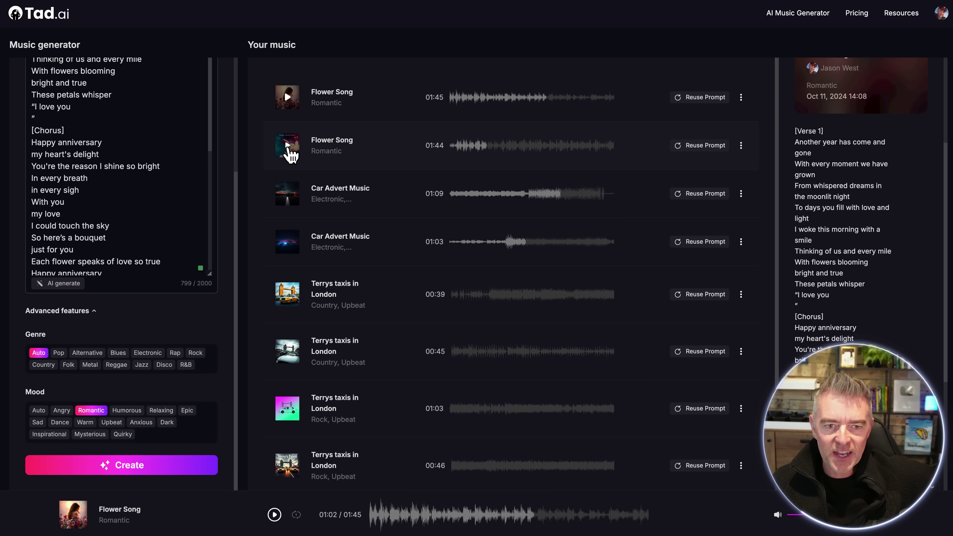
left_click(453, 148)
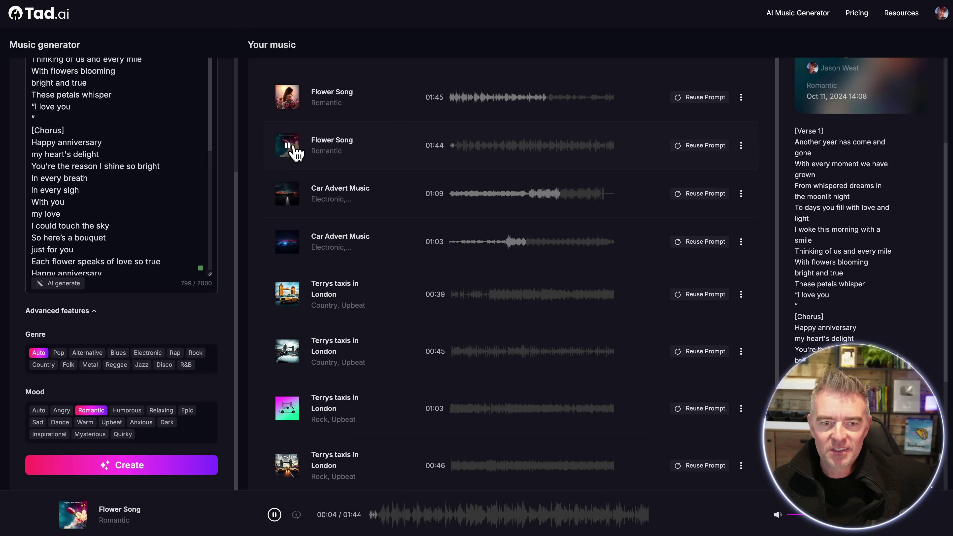
left_click(286, 146)
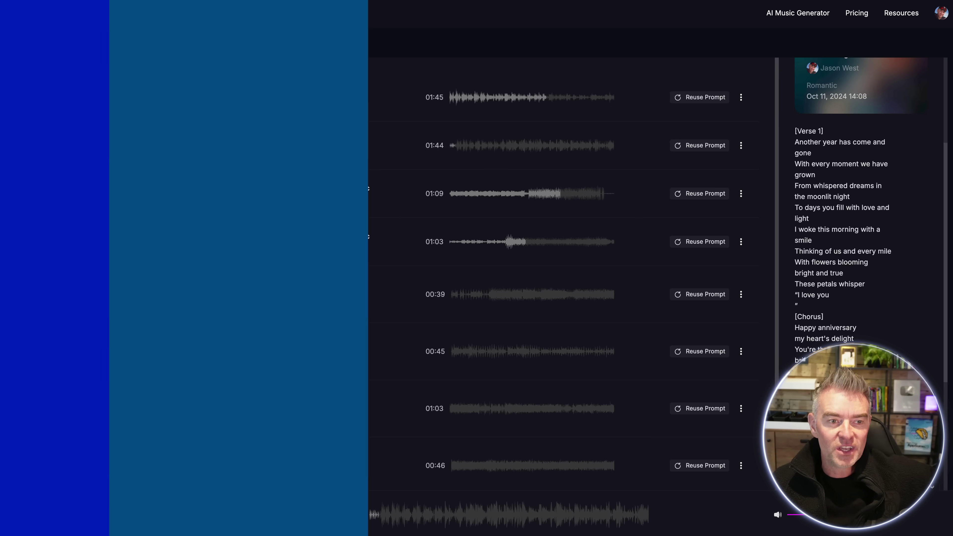